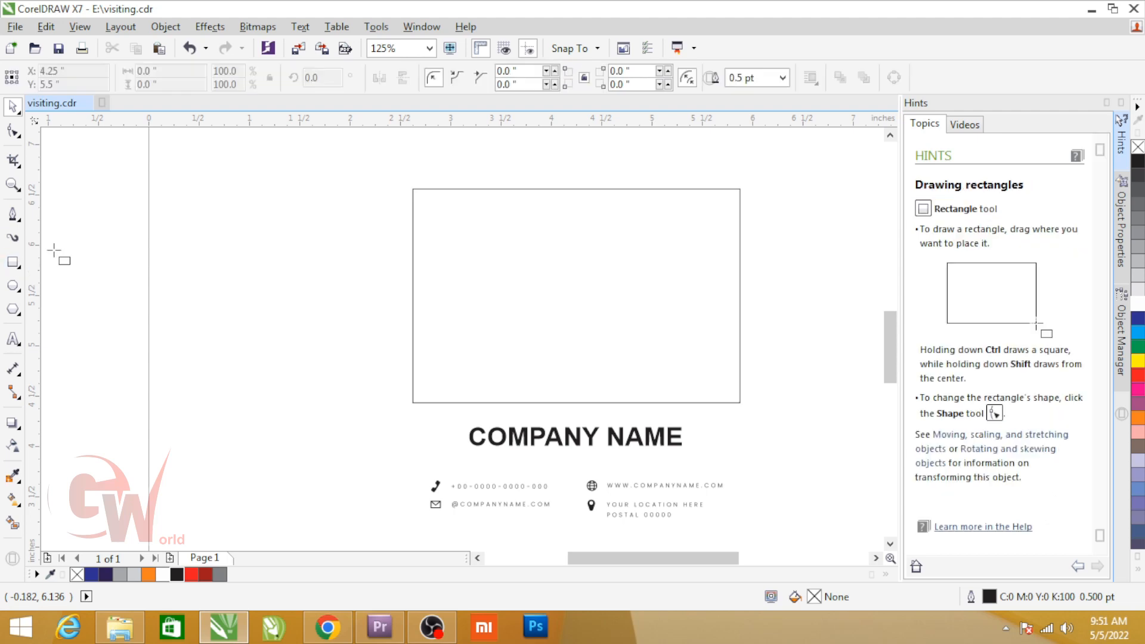
Draw a 1.625 × 2.125 inch rectangle over the left half of the card and convert it to curves
{"action": "left_click_drag", "start_coordinate": [412, 189], "coordinate": [577, 403]}
{"action": "key", "text": "space"}
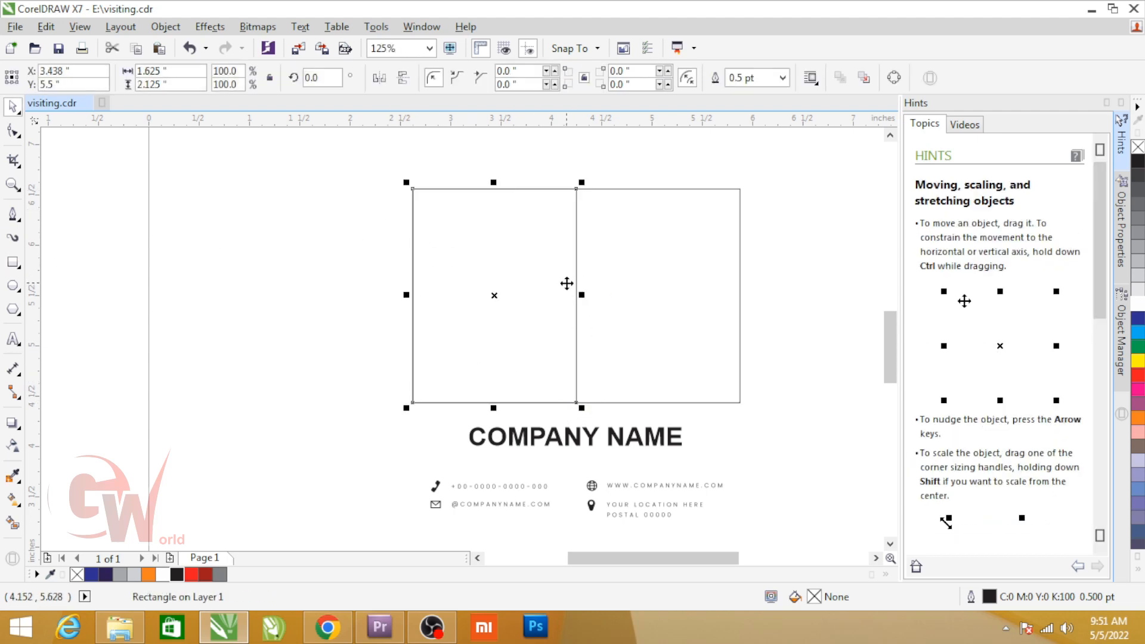
{"action": "key", "text": "ctrl+q"}
Slant the shape's right edge by moving its upper-right node along the card's top edge, leaving about 0.4 inches of top width
{"action": "key", "text": "F10"}
{"action": "left_click", "coordinate": [576, 189]}
{"action": "left_click_drag", "start_coordinate": [575, 189], "coordinate": [451, 190]}
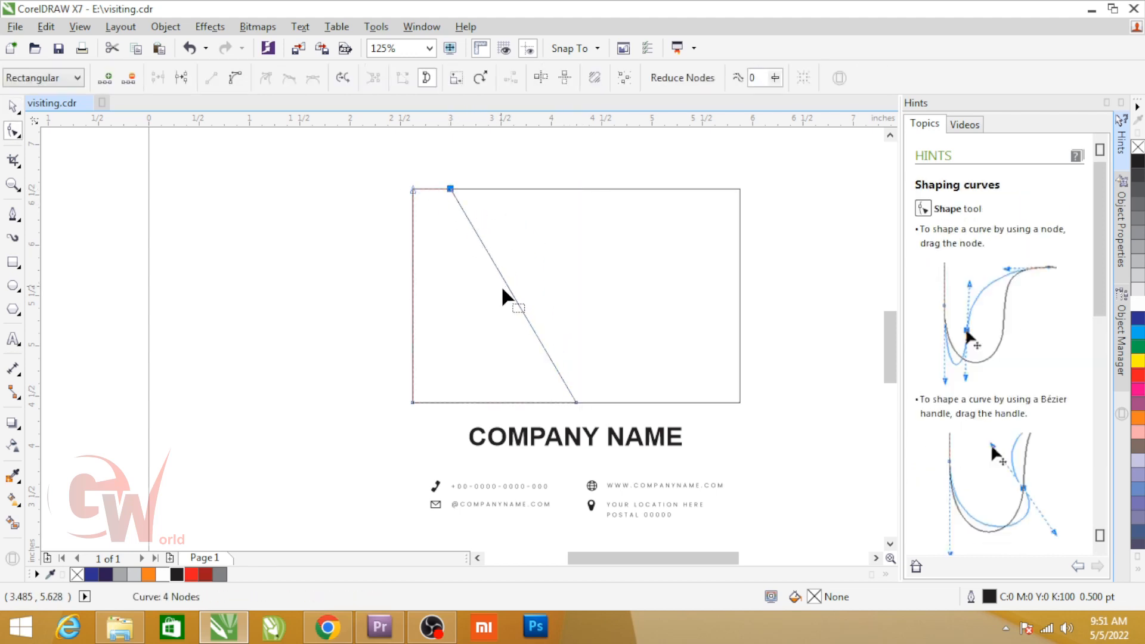
Convert the slanted edge to a curve and bend it inward toward the card's lower-left corner
{"action": "left_click_drag", "start_coordinate": [515, 293], "coordinate": [515, 296]}
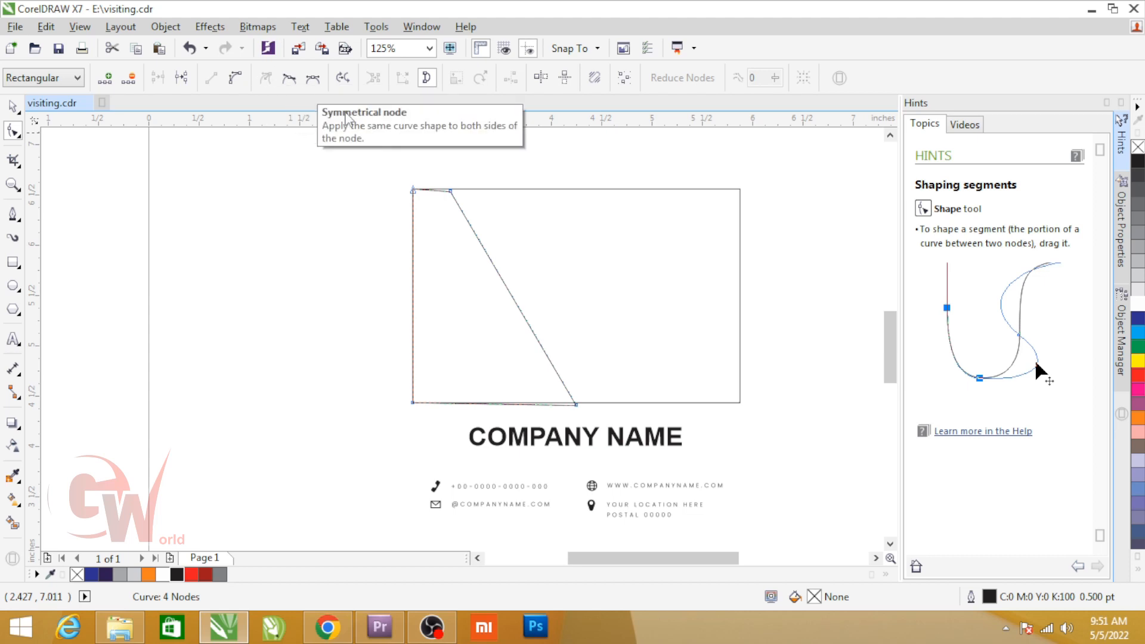
{"action": "key", "text": "ctrl+z"}
{"action": "left_click", "coordinate": [510, 285]}
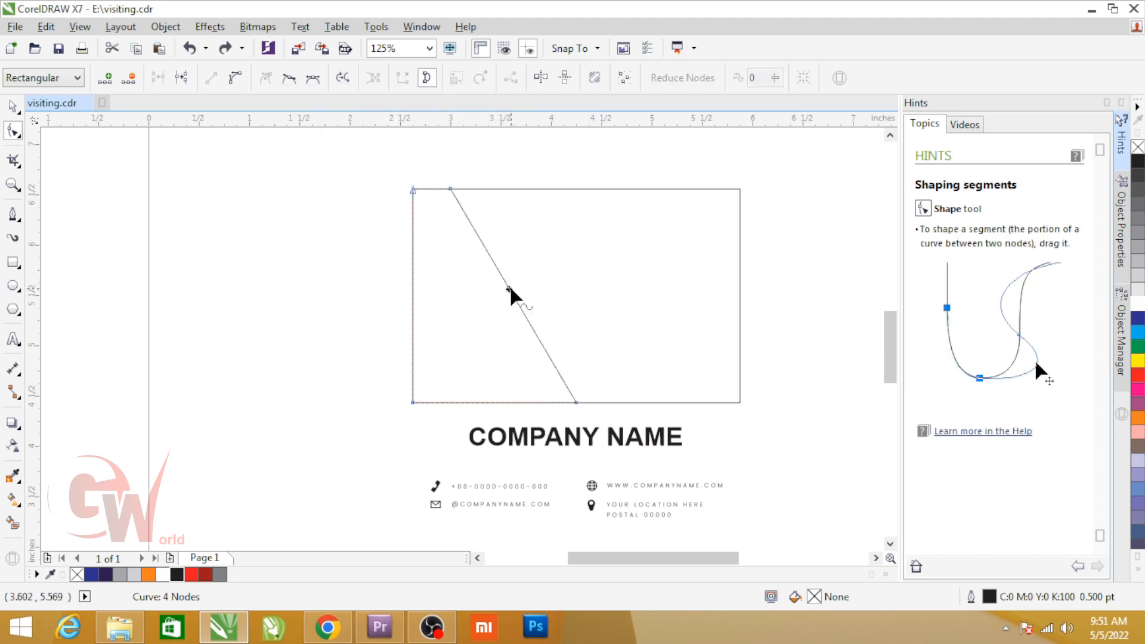
{"action": "left_click", "coordinate": [235, 77]}
{"action": "left_click_drag", "start_coordinate": [514, 296], "coordinate": [504, 375]}
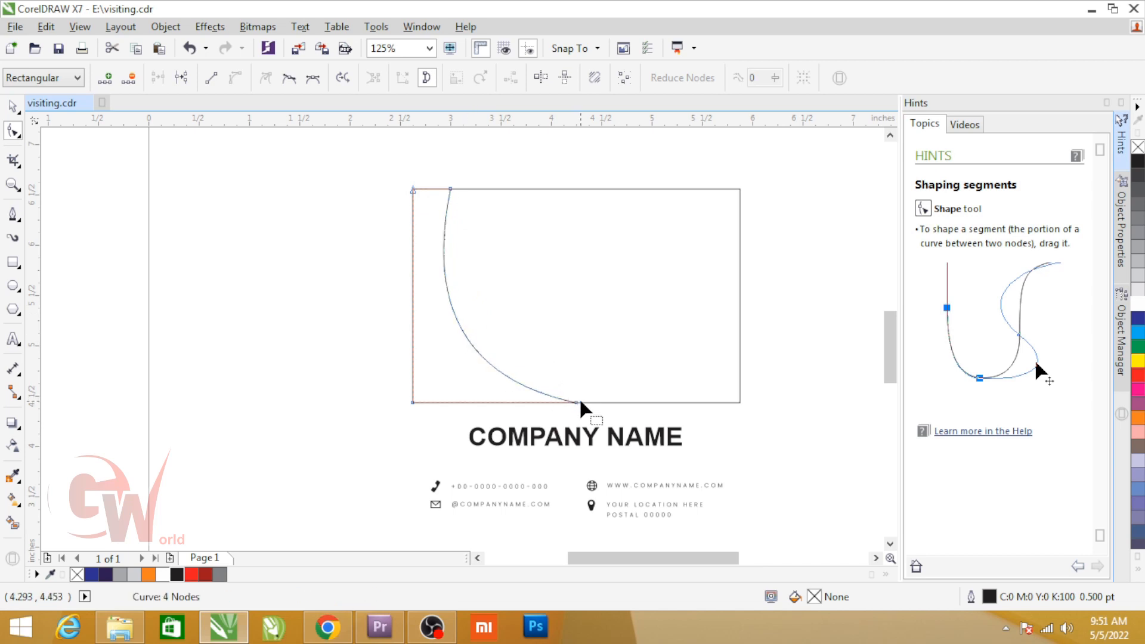
Extend the curve's lower end along the card's bottom edge until the shape is about 2.33 inches wide
{"action": "left_click_drag", "start_coordinate": [579, 401], "coordinate": [617, 403]}
{"action": "left_click_drag", "start_coordinate": [427, 302], "coordinate": [415, 316]}
{"action": "left_click_drag", "start_coordinate": [617, 403], "coordinate": [649, 404]}
{"action": "key", "text": "space"}
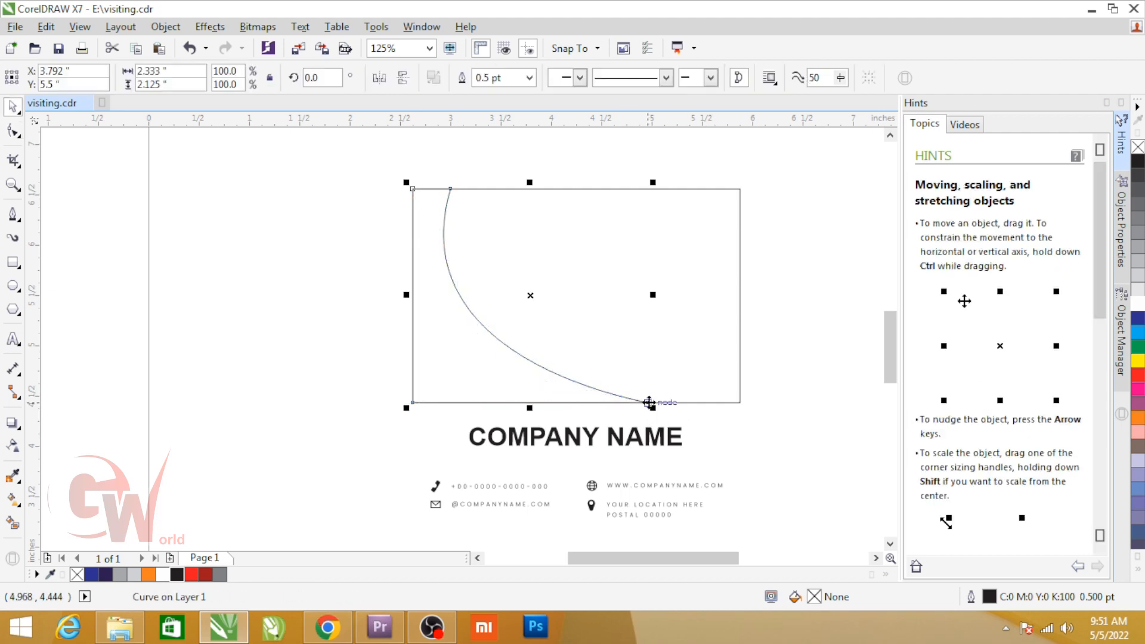
Fill the curved shape with a linear fountain fill running from cyan to dark blue
{"action": "left_click", "coordinate": [1141, 334]}
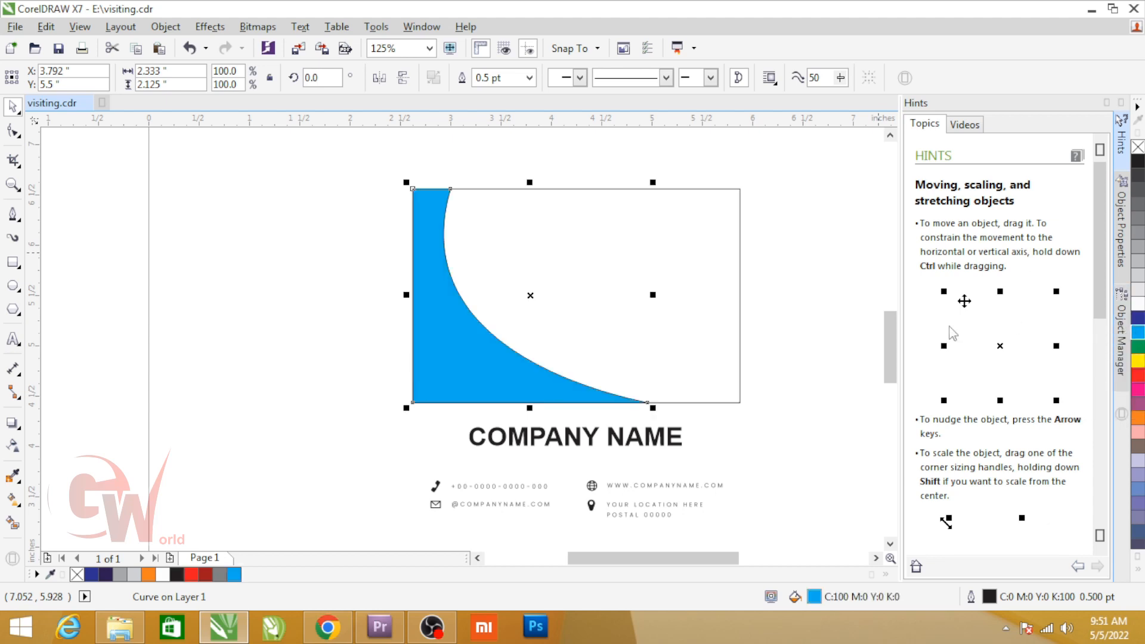
{"action": "key", "text": "F11"}
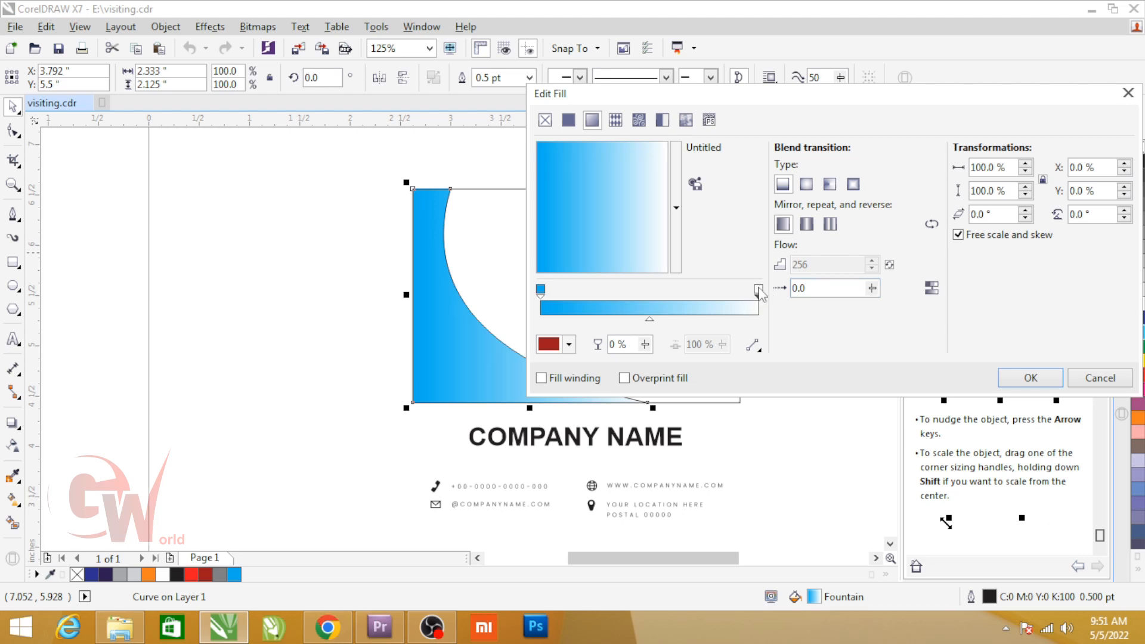
{"action": "left_click", "coordinate": [571, 344]}
{"action": "left_click", "coordinate": [603, 469]}
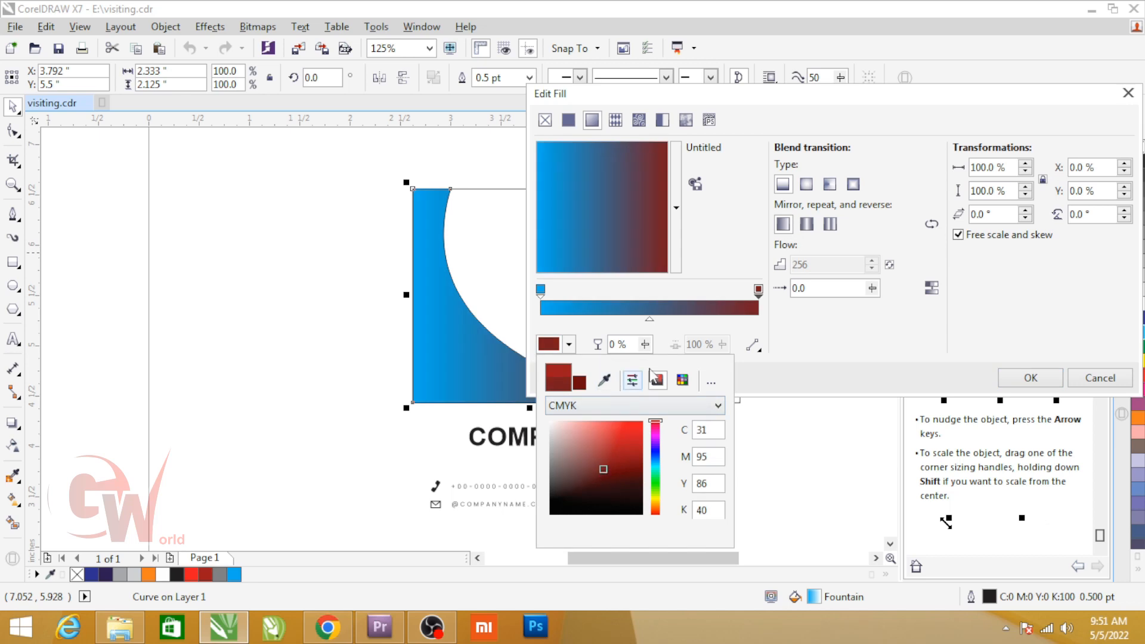
{"action": "left_click", "coordinate": [656, 452]}
{"action": "left_click", "coordinate": [634, 448]}
{"action": "left_click", "coordinate": [791, 339]}
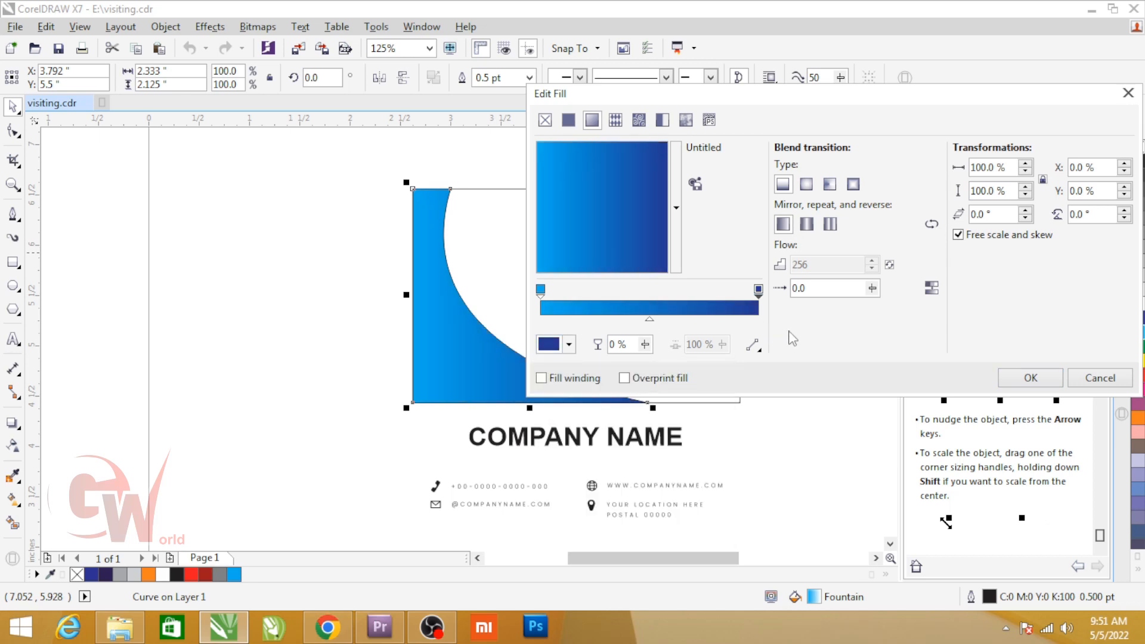
{"action": "left_click_drag", "start_coordinate": [618, 102], "coordinate": [728, 53]}
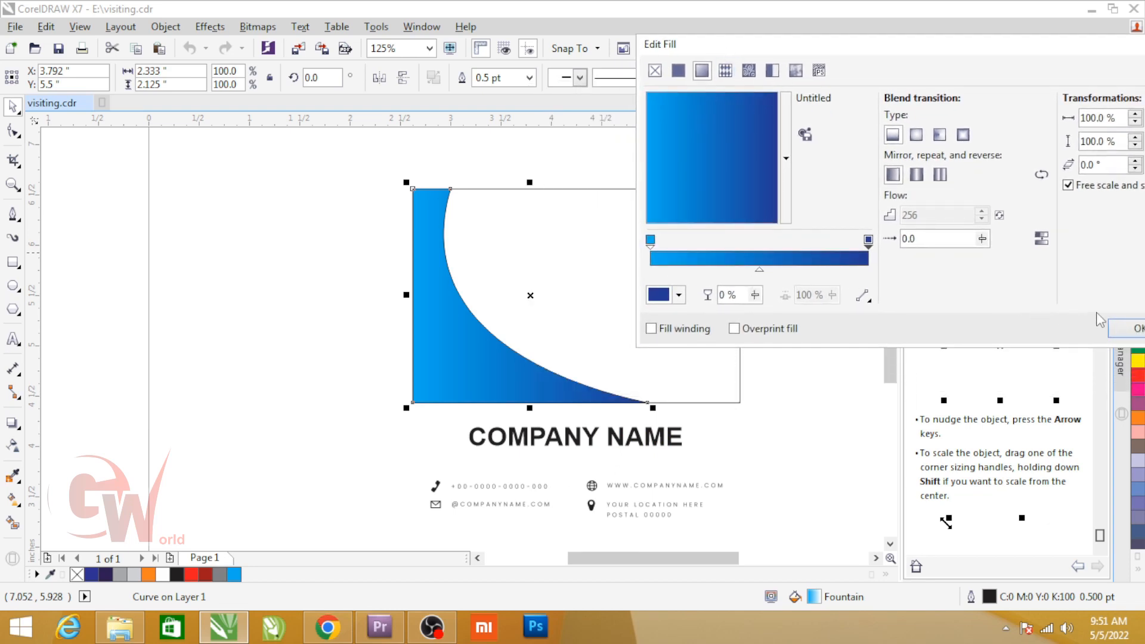
{"action": "left_click", "coordinate": [1128, 329]}
Reorient the fountain fill vertically, with cyan at the shape's top and dark blue at its bottom
{"action": "key", "text": "g"}
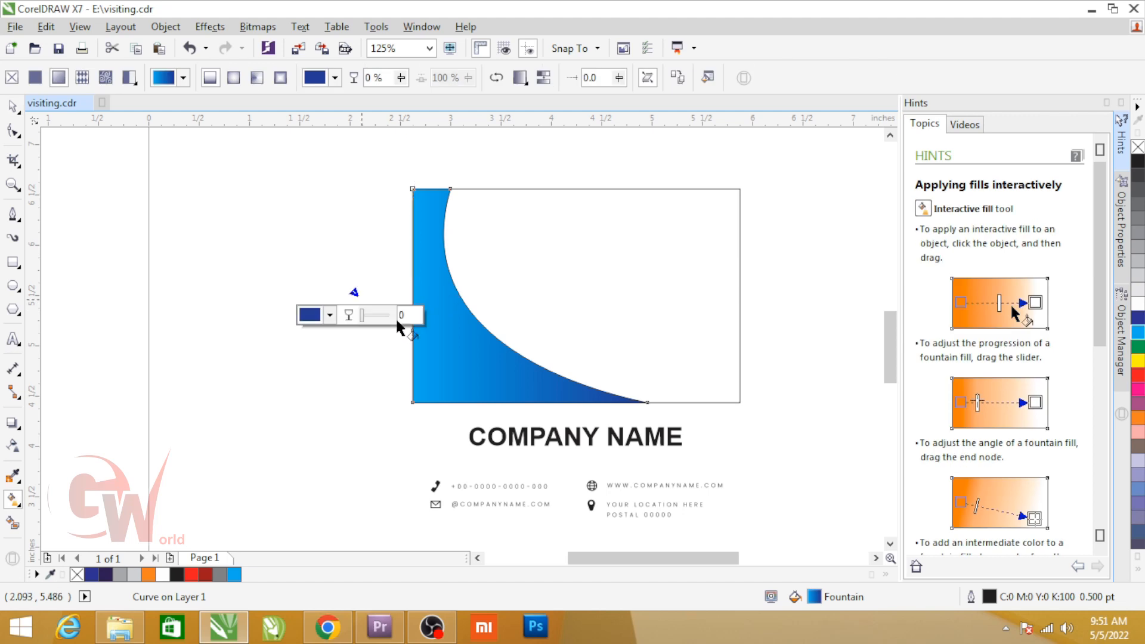
{"action": "left_click", "coordinate": [553, 328]}
{"action": "left_click_drag", "start_coordinate": [553, 323], "coordinate": [575, 320]}
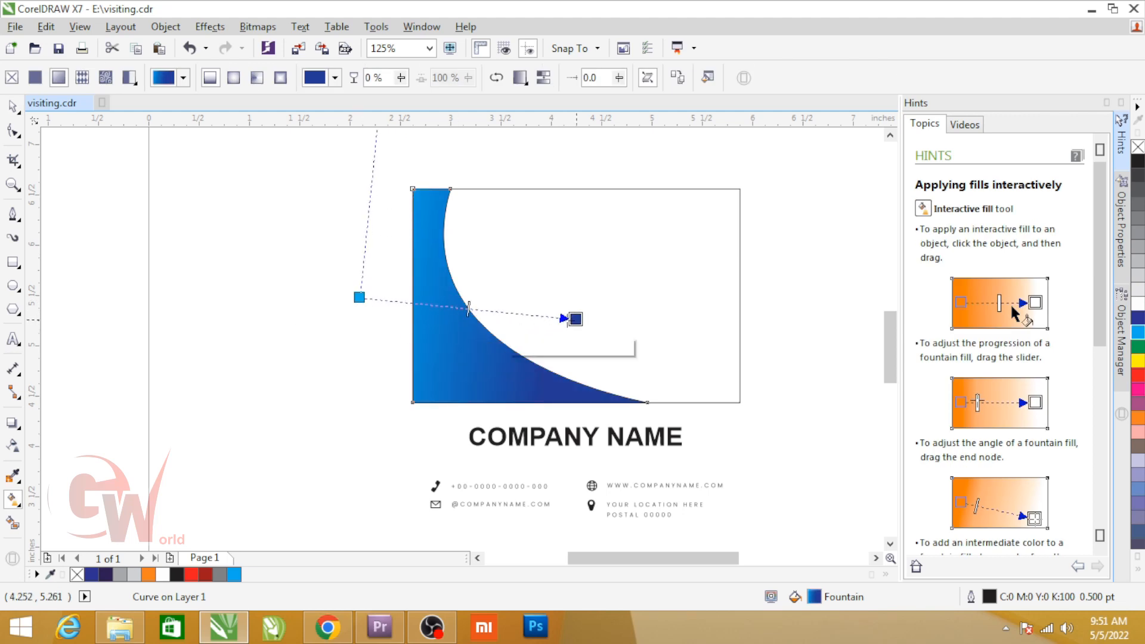
{"action": "left_click_drag", "start_coordinate": [359, 297], "coordinate": [417, 195]}
{"action": "left_click_drag", "start_coordinate": [567, 308], "coordinate": [437, 400]}
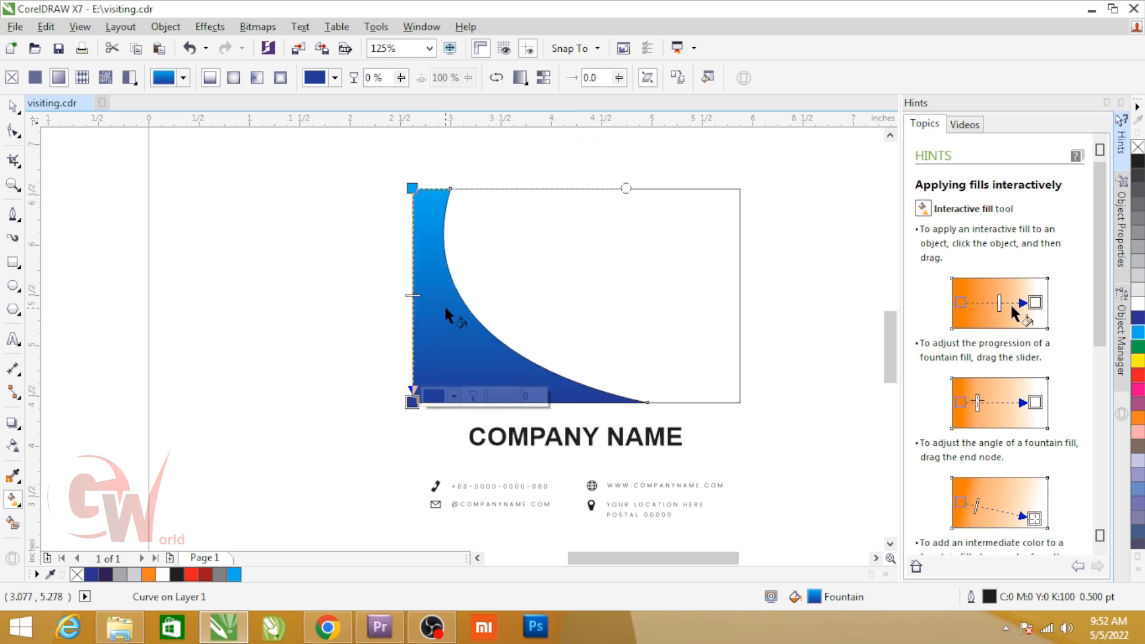
Set the fountain fill's start color to C76 M15 Y1 K0 and its end color to C100 M95 Y5 K3
{"action": "double_click", "coordinate": [414, 190]}
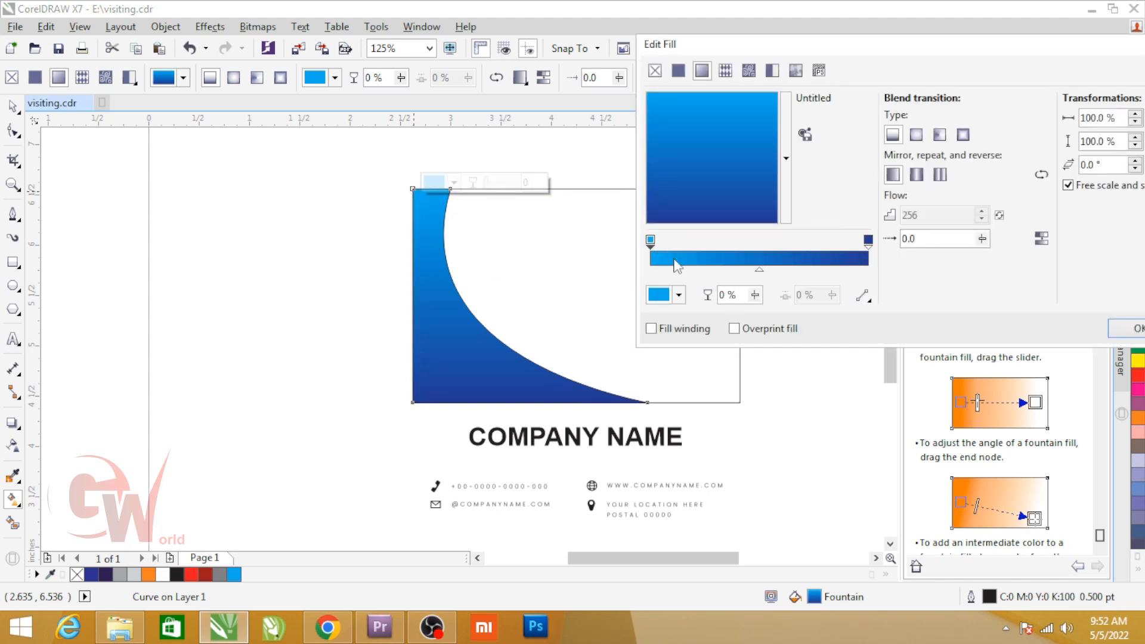
{"action": "left_click", "coordinate": [680, 297]}
{"action": "left_click_drag", "start_coordinate": [753, 379], "coordinate": [745, 381]}
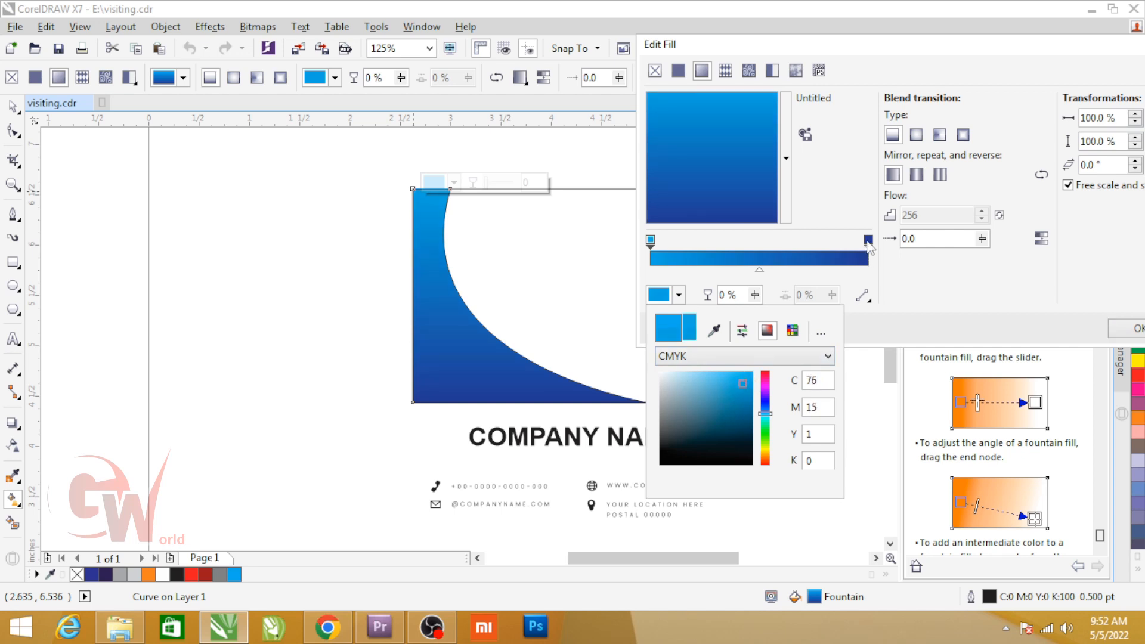
{"action": "left_click", "coordinate": [868, 241]}
{"action": "left_click", "coordinate": [868, 239]}
{"action": "left_click", "coordinate": [678, 296]}
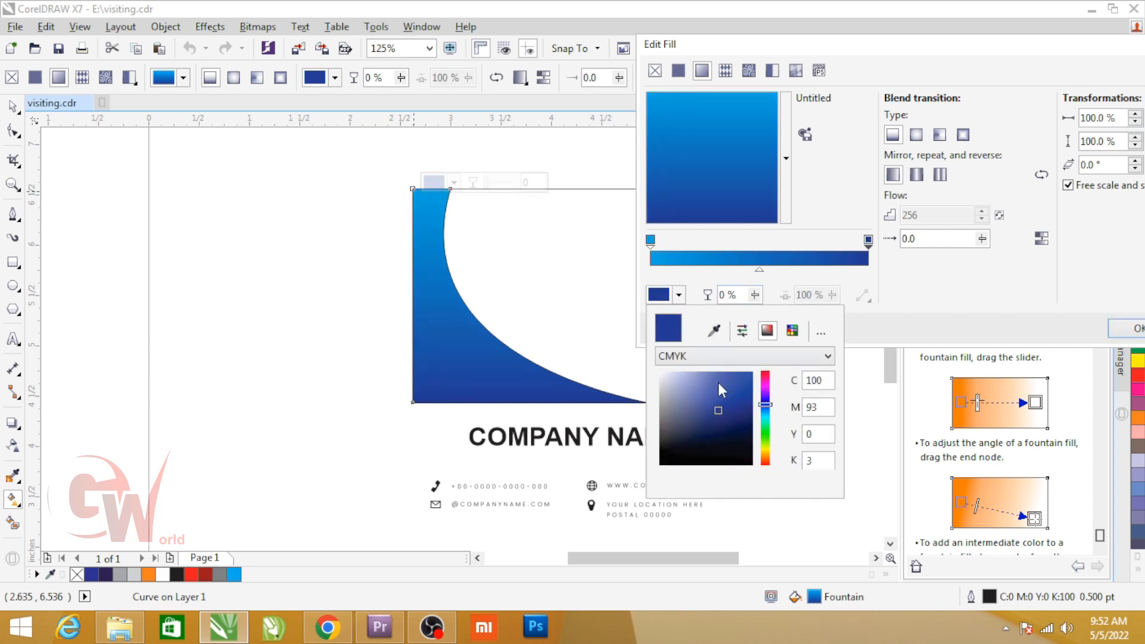
{"action": "mouse_move", "coordinate": [720, 415]}
{"action": "left_mouse_down"}
{"action": "mouse_move", "coordinate": [743, 421]}
{"action": "mouse_move", "coordinate": [729, 407]}
{"action": "left_mouse_up"}
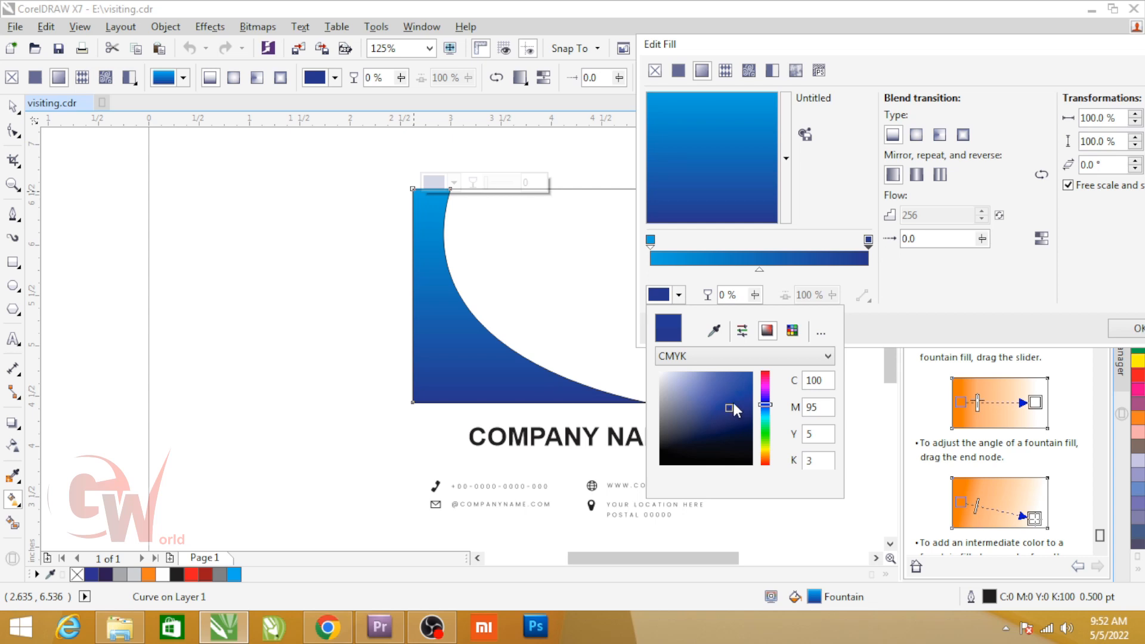
{"action": "left_click", "coordinate": [1061, 322]}
{"action": "left_click", "coordinate": [1133, 328]}
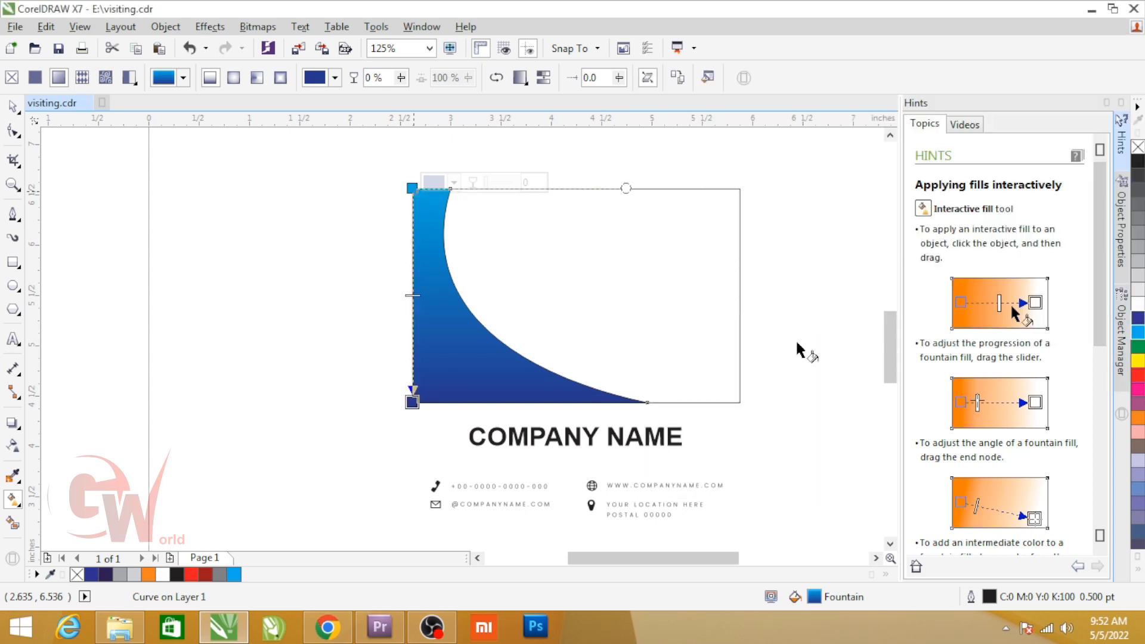
{"action": "left_click", "coordinate": [443, 361]}
{"action": "left_click", "coordinate": [464, 353]}
{"action": "left_click_drag", "start_coordinate": [465, 353], "coordinate": [347, 371]}
{"action": "key", "text": "ctrl+z"}
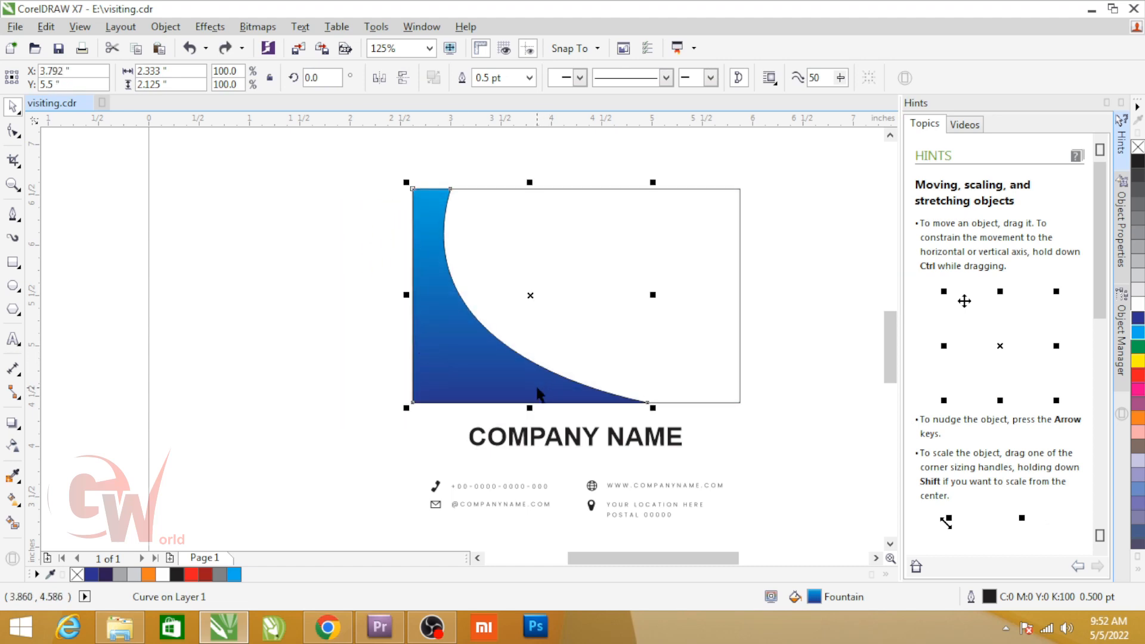
Duplicate the blue shape and widen the copy by moving its curved edge's lower and upper end nodes to the right
{"action": "key", "text": "F10"}
{"action": "left_click_drag", "start_coordinate": [652, 404], "coordinate": [686, 402]}
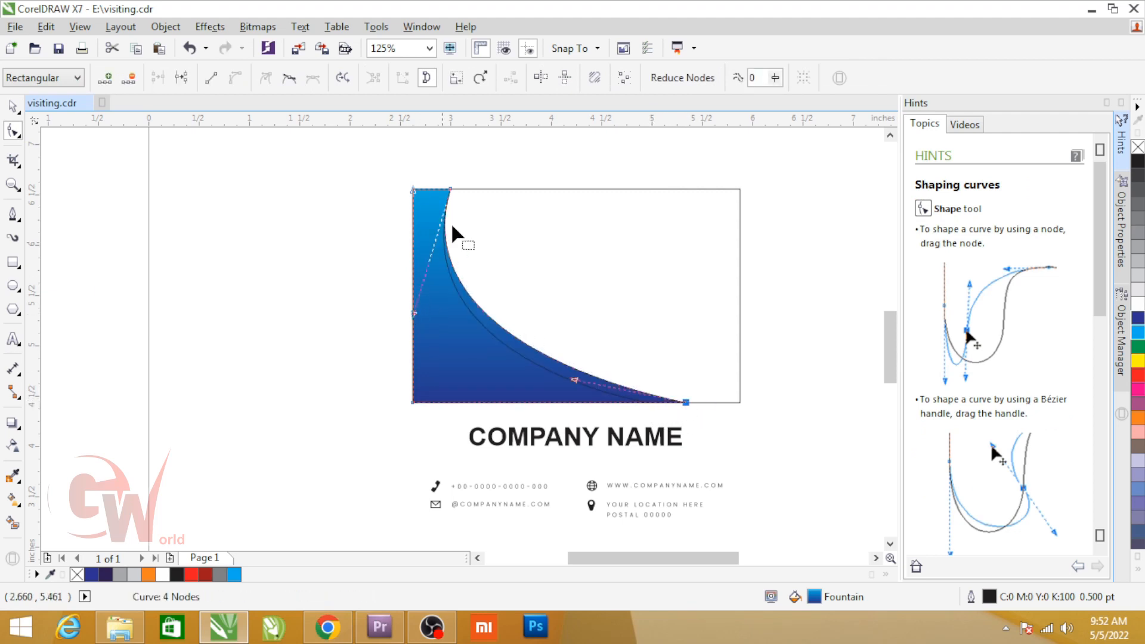
{"action": "scroll", "coordinate": [450, 192], "scroll_direction": "up", "scroll_amount": 2}
{"action": "left_click_drag", "start_coordinate": [458, 191], "coordinate": [470, 193]}
{"action": "scroll", "coordinate": [471, 195], "scroll_direction": "down", "scroll_amount": 2}
{"action": "scroll", "coordinate": [529, 302], "scroll_direction": "down", "scroll_amount": 2}
Fine-tune the wider copy's curved edge so it forms a smooth narrow band beyond the front shape
{"action": "scroll", "coordinate": [553, 313], "scroll_direction": "up", "scroll_amount": 4}
{"action": "left_click_drag", "start_coordinate": [577, 317], "coordinate": [572, 329]}
{"action": "left_click", "coordinate": [575, 332]}
{"action": "scroll", "coordinate": [573, 332], "scroll_direction": "down", "scroll_amount": 4}
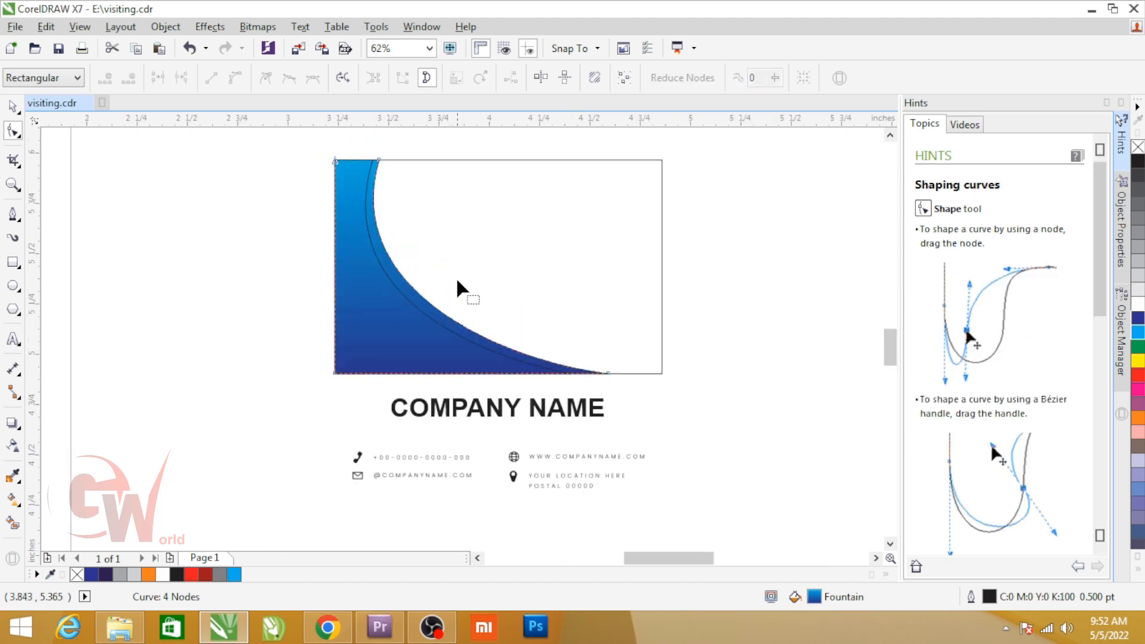
{"action": "scroll", "coordinate": [458, 290], "scroll_direction": "up", "scroll_amount": 4}
{"action": "left_click_drag", "start_coordinate": [749, 395], "coordinate": [779, 485]}
{"action": "left_click_drag", "start_coordinate": [536, 440], "coordinate": [525, 436]}
{"action": "left_click_drag", "start_coordinate": [227, 288], "coordinate": [231, 293]}
{"action": "scroll", "coordinate": [344, 303], "scroll_direction": "down", "scroll_amount": 2}
Reverse the wider shape's vertical fountain fill, with light blue at the bottom and dark blue at the top
{"action": "key", "text": "space"}
{"action": "key", "text": "g"}
{"action": "left_click_drag", "start_coordinate": [473, 385], "coordinate": [474, 173]}
Remove the outlines from both blue curved shapes
{"action": "key", "text": "space"}
{"action": "left_click", "coordinate": [331, 303], "text": "shift"}
{"action": "left_click", "coordinate": [452, 295], "text": "shift"}
{"action": "left_click", "coordinate": [453, 295], "text": "shift"}
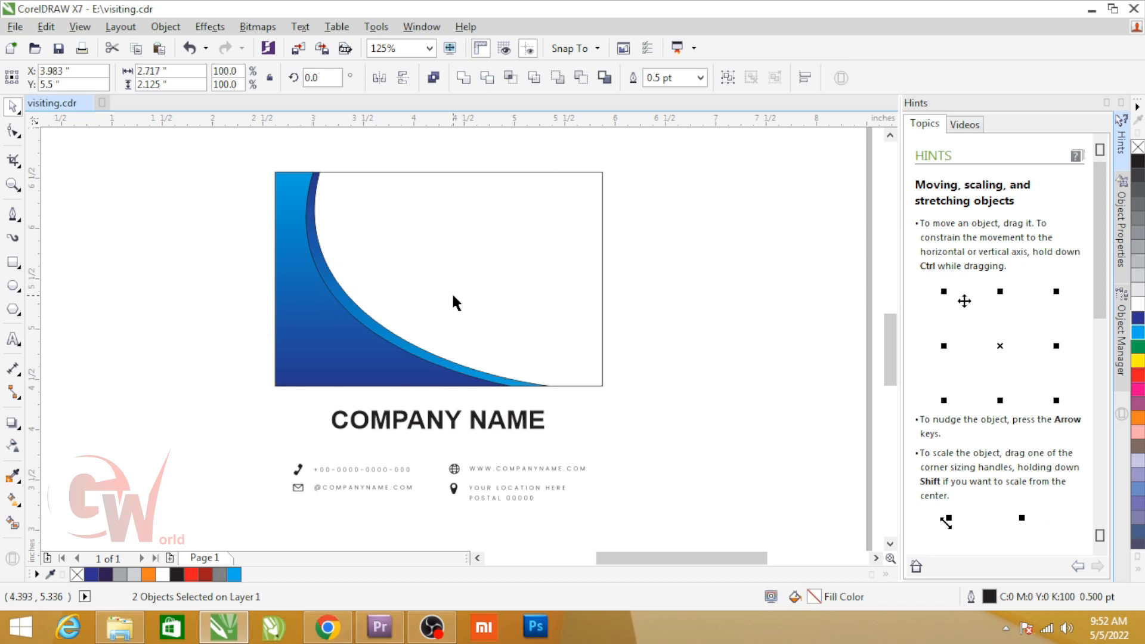
{"action": "left_click", "coordinate": [648, 292]}
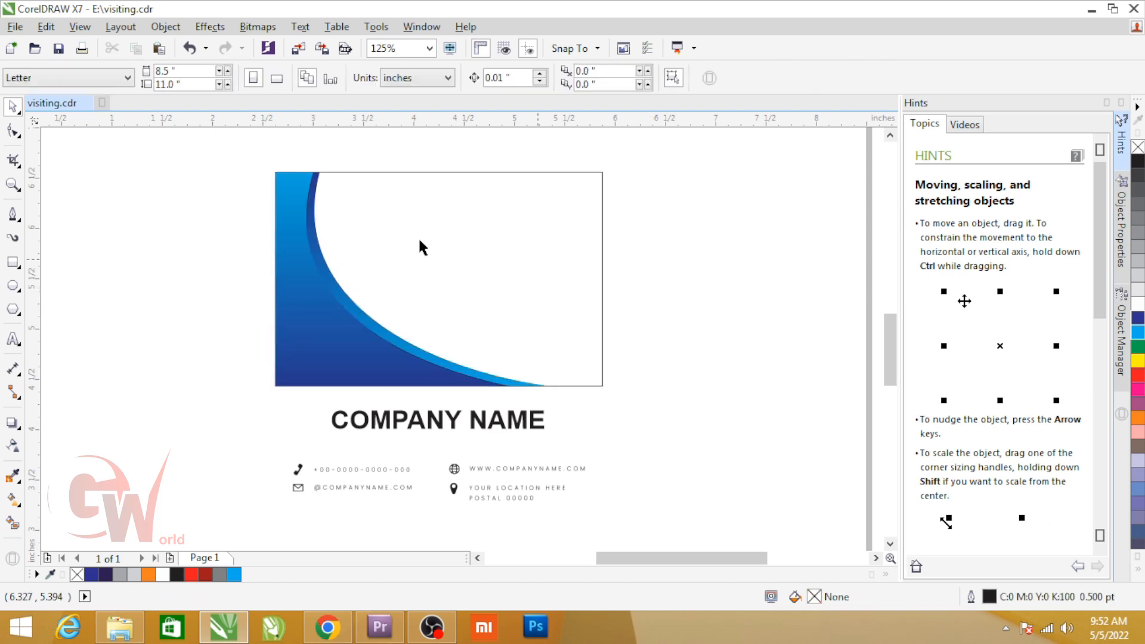
Draw an ellipse about 2.5 × 1.13 inches and center it near the card's upper-right corner
{"action": "left_click", "coordinate": [12, 287]}
{"action": "left_click_drag", "start_coordinate": [464, 150], "coordinate": [728, 275]}
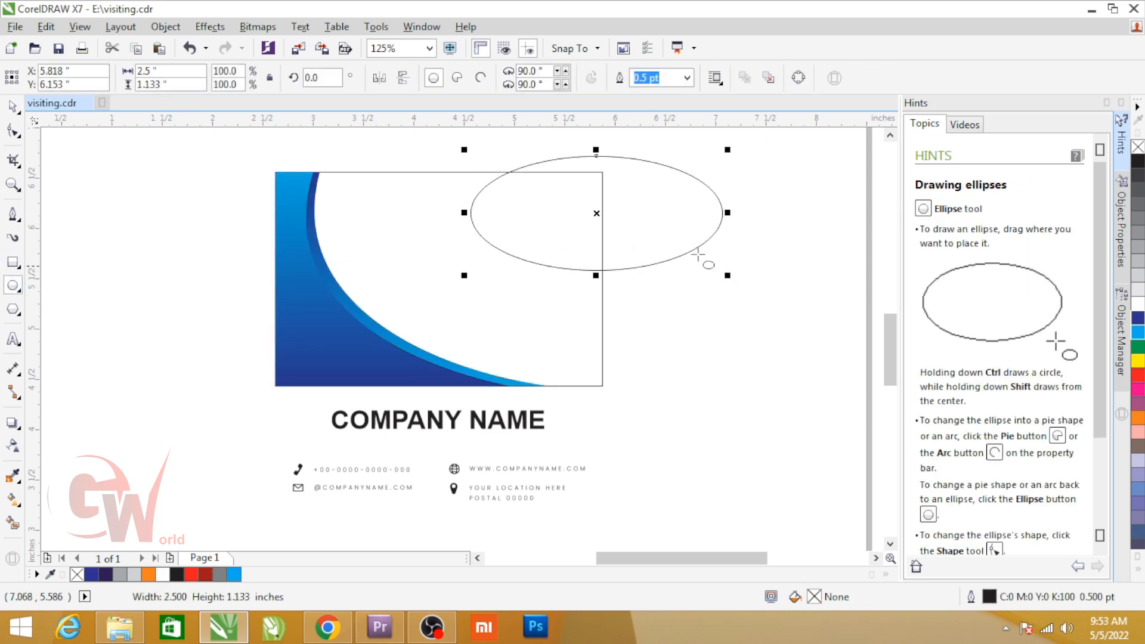
{"action": "key", "text": "space"}
{"action": "left_click_drag", "start_coordinate": [602, 216], "coordinate": [593, 173]}
Copy the front shape's blue gradient and outline style to the ellipse and PowerClip it inside the card rectangle
{"action": "left_click", "coordinate": [349, 335]}
{"action": "left_click_drag", "start_coordinate": [348, 336], "coordinate": [657, 188]}
{"action": "left_click", "coordinate": [658, 192]}
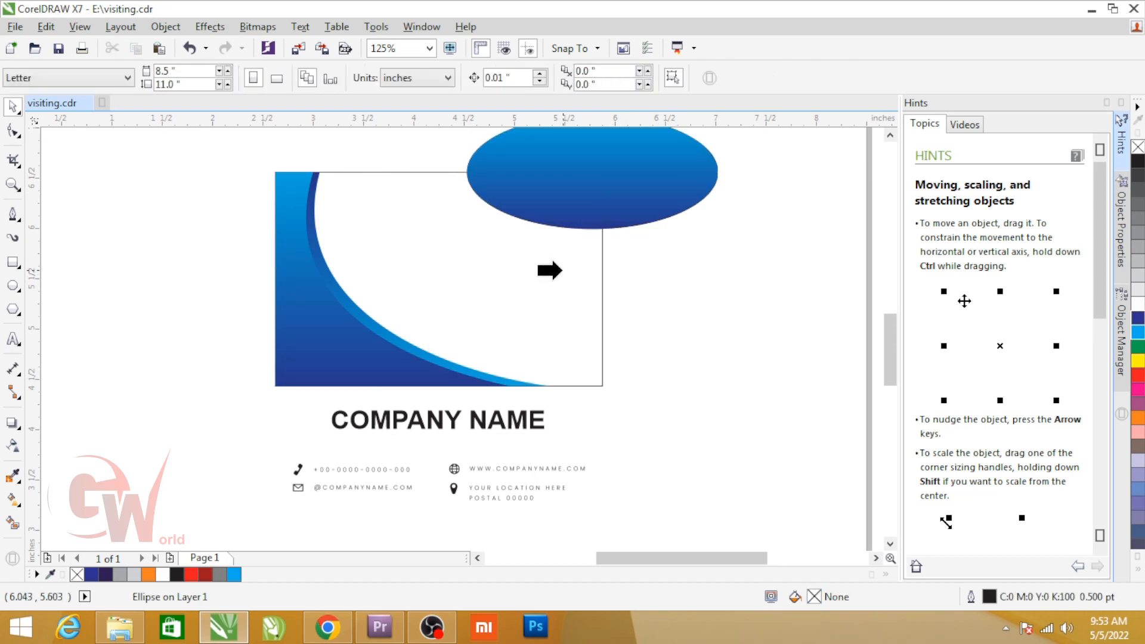
{"action": "left_click", "coordinate": [561, 270]}
{"action": "left_click", "coordinate": [667, 253]}
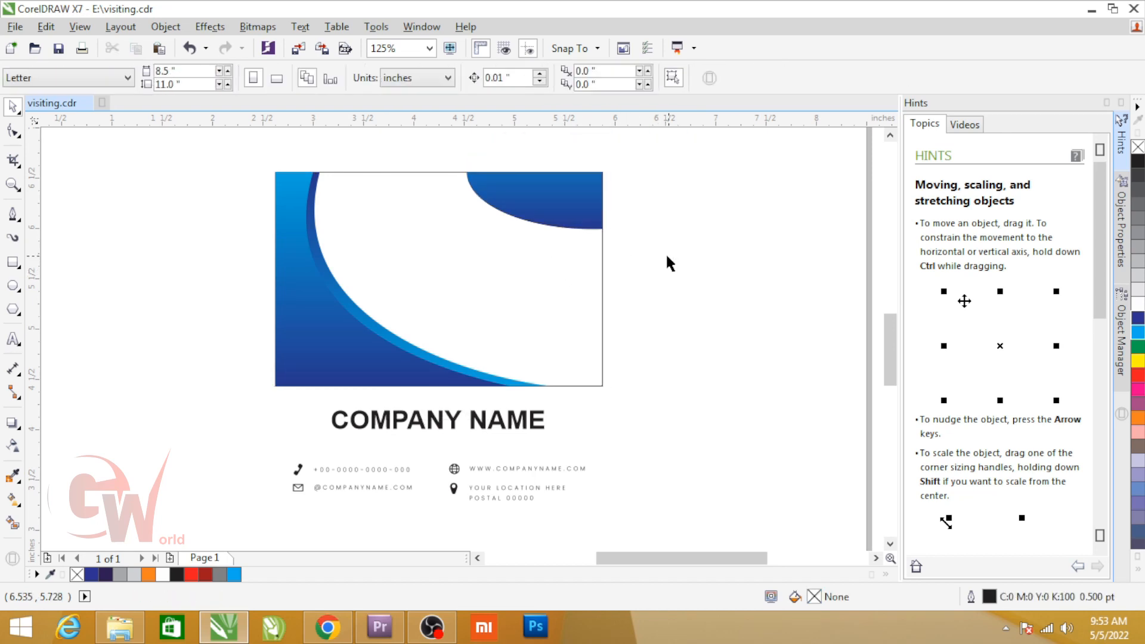
Draw a closed thin crescent about 0.65 × 1.02 inches with the Pen tool, starting above the card's top edge
{"action": "left_click", "coordinate": [13, 213]}
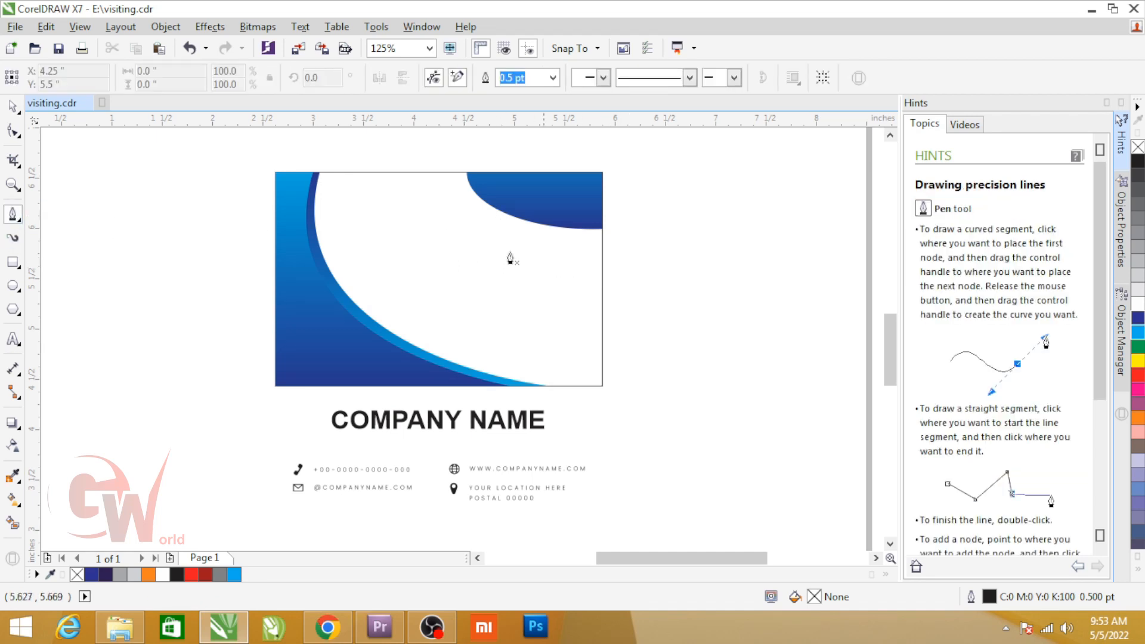
{"action": "left_click", "coordinate": [320, 147]}
{"action": "left_click_drag", "start_coordinate": [383, 248], "coordinate": [465, 284]}
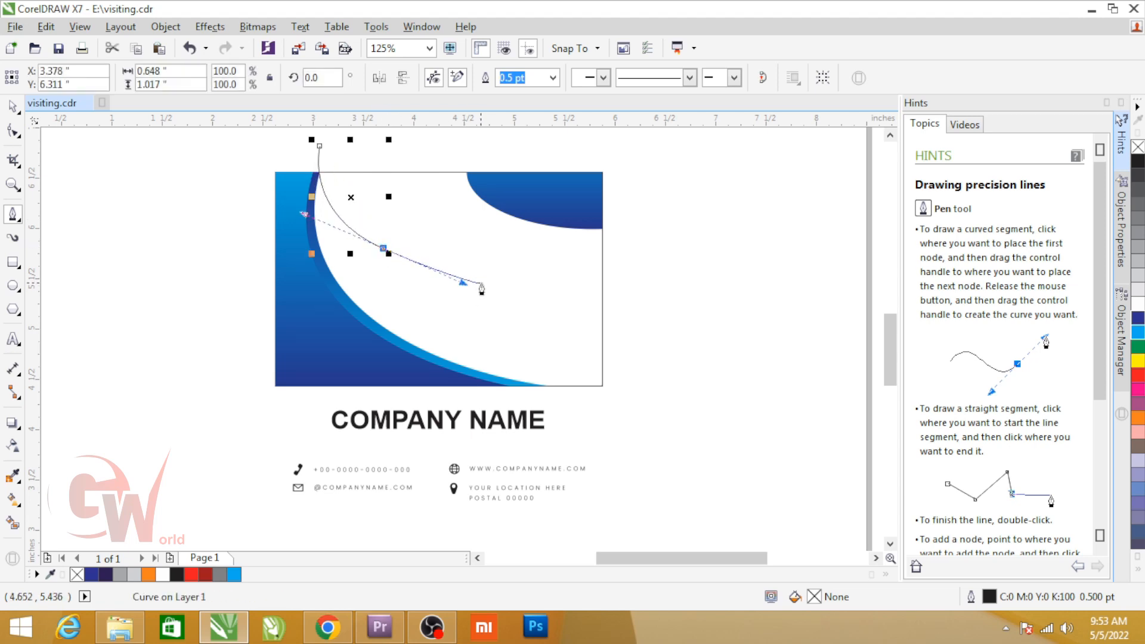
{"action": "left_click", "coordinate": [320, 146]}
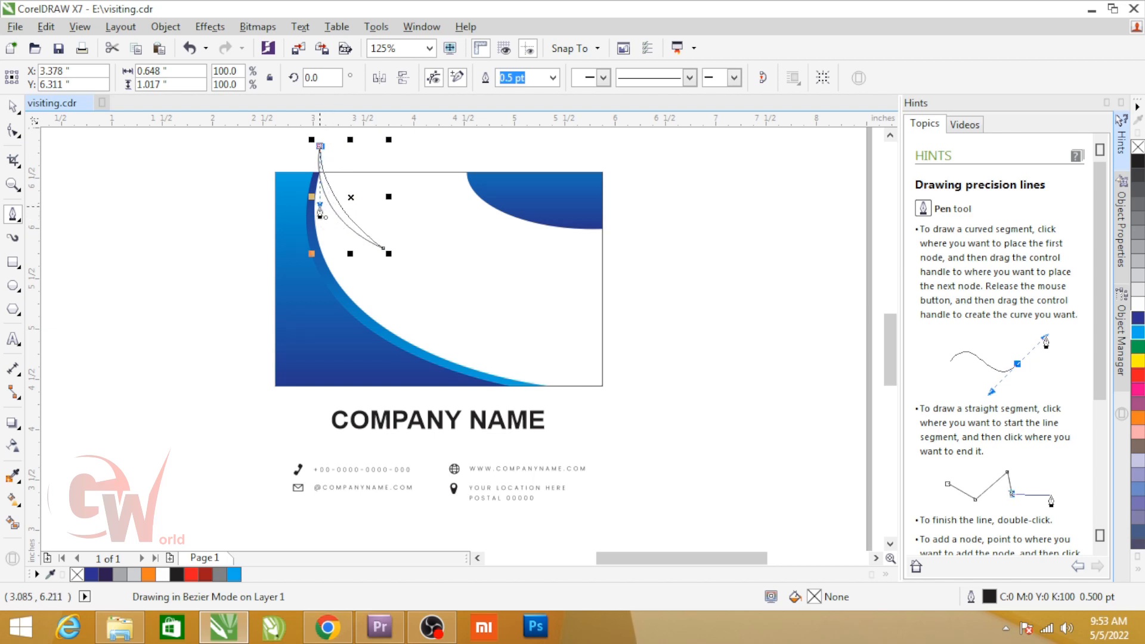
{"action": "left_click", "coordinate": [384, 248]}
{"action": "key", "text": "space"}
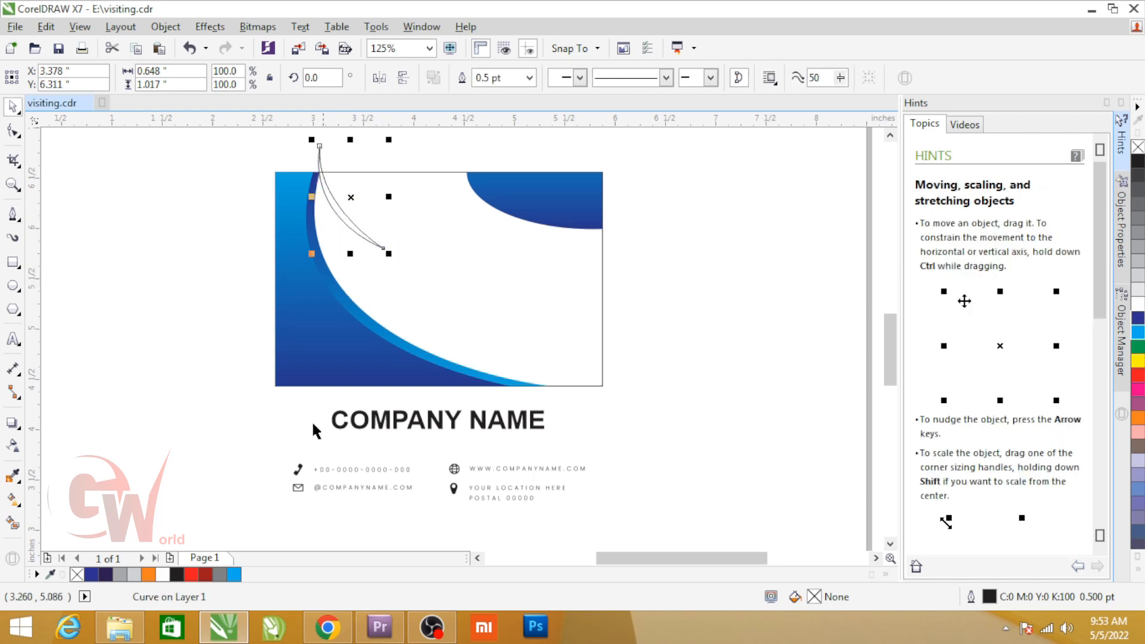
Fill the crescent with cyan, remove its outline, and fade it toward its lower tip with linear transparency
{"action": "left_click", "coordinate": [232, 576]}
{"action": "right_click", "coordinate": [78, 576]}
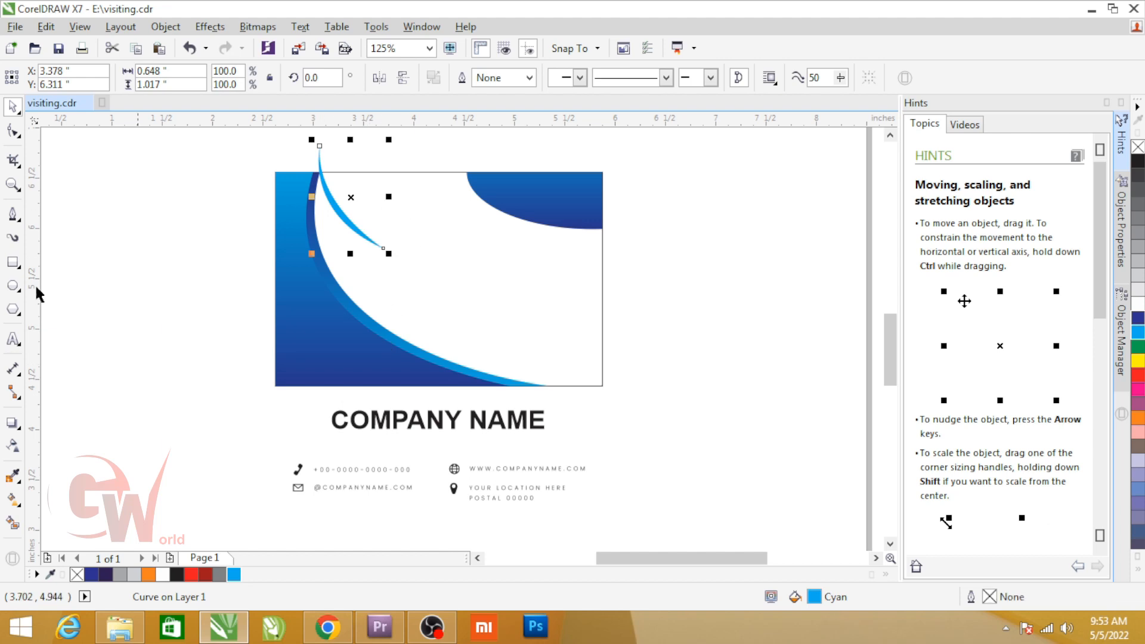
{"action": "left_click", "coordinate": [13, 444]}
{"action": "left_click_drag", "start_coordinate": [320, 146], "coordinate": [374, 242]}
Enlarge the crescent to 133.2% and move it to the right, with its tip above the card's top edge
{"action": "scroll", "coordinate": [367, 215], "scroll_direction": "up", "scroll_amount": 3}
{"action": "key", "text": "space"}
{"action": "left_click_drag", "start_coordinate": [403, 285], "coordinate": [466, 353]}
{"action": "scroll", "coordinate": [317, 245], "scroll_direction": "down", "scroll_amount": 1}
{"action": "left_click_drag", "start_coordinate": [315, 240], "coordinate": [347, 226]}
Make a rotated copy of the crescent, turned about 17° clockwise around its upper tip
{"action": "left_click", "coordinate": [363, 230]}
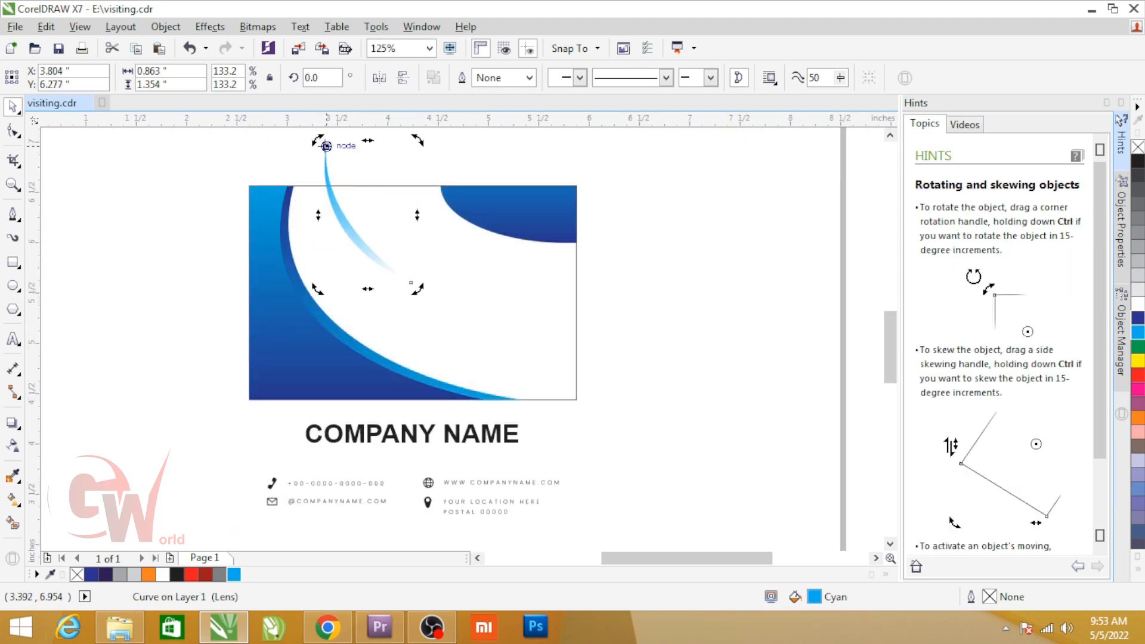
{"action": "left_click_drag", "start_coordinate": [418, 292], "coordinate": [371, 312]}
{"action": "right_click", "coordinate": [371, 312]}
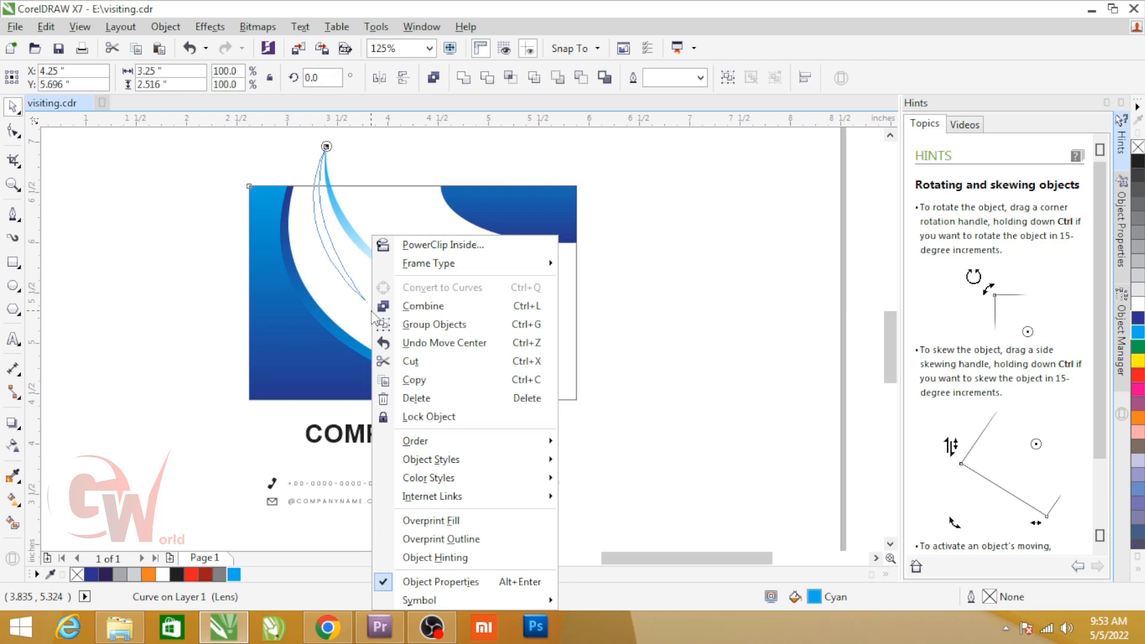
{"action": "left_click", "coordinate": [283, 199]}
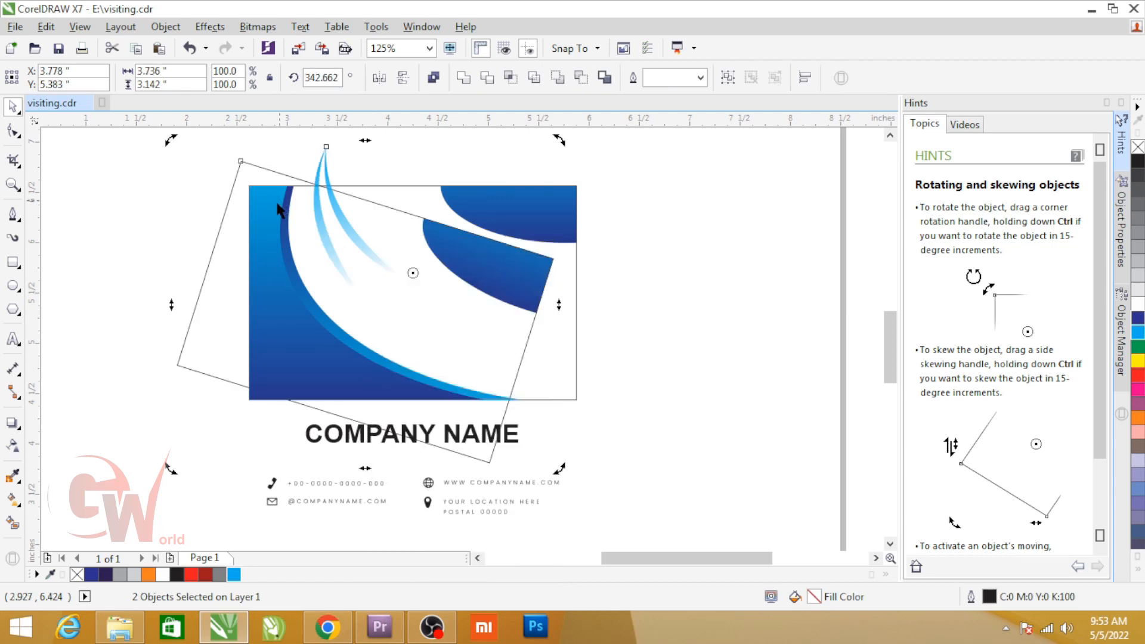
Undo the rotated copy that includes the card shapes, and copy only the crescent, rotated about 16° clockwise around its upper tip
{"action": "key", "text": "ctrl+z"}
{"action": "key", "text": "ctrl+z"}
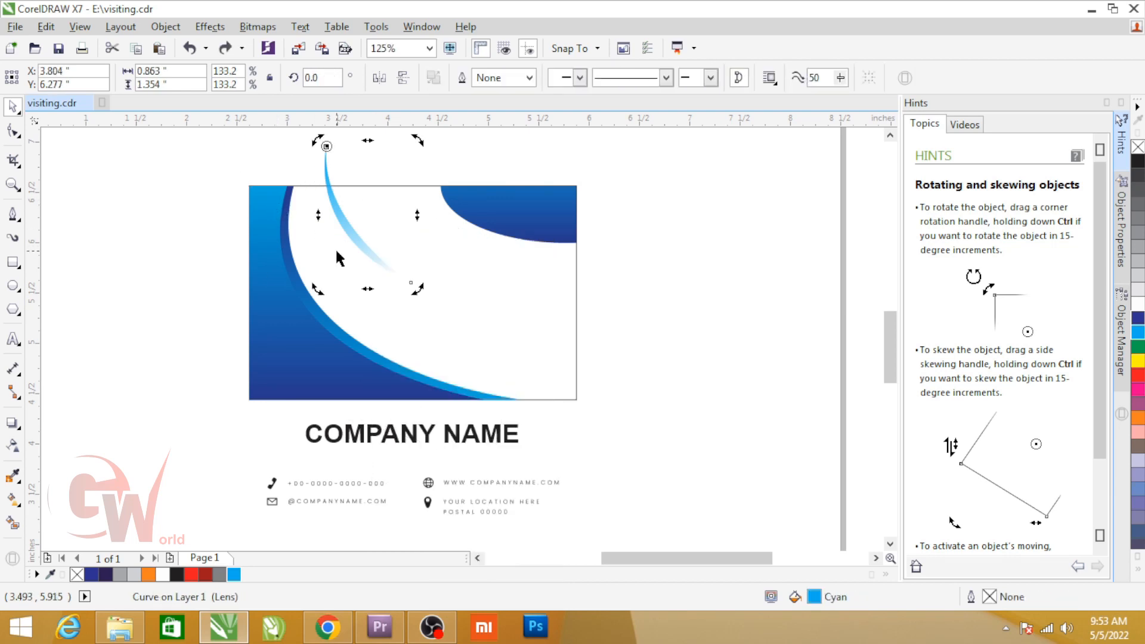
{"action": "left_click", "coordinate": [389, 262]}
{"action": "key", "text": "F10"}
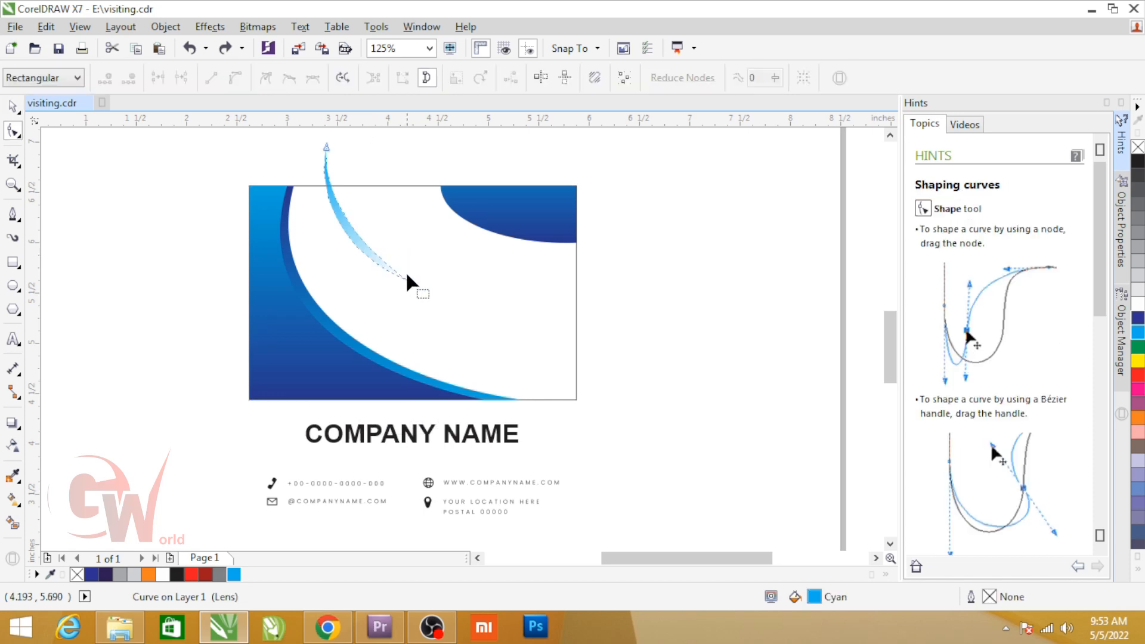
{"action": "key", "text": "space"}
{"action": "left_click", "coordinate": [400, 273]}
{"action": "left_click_drag", "start_coordinate": [416, 288], "coordinate": [375, 308]}
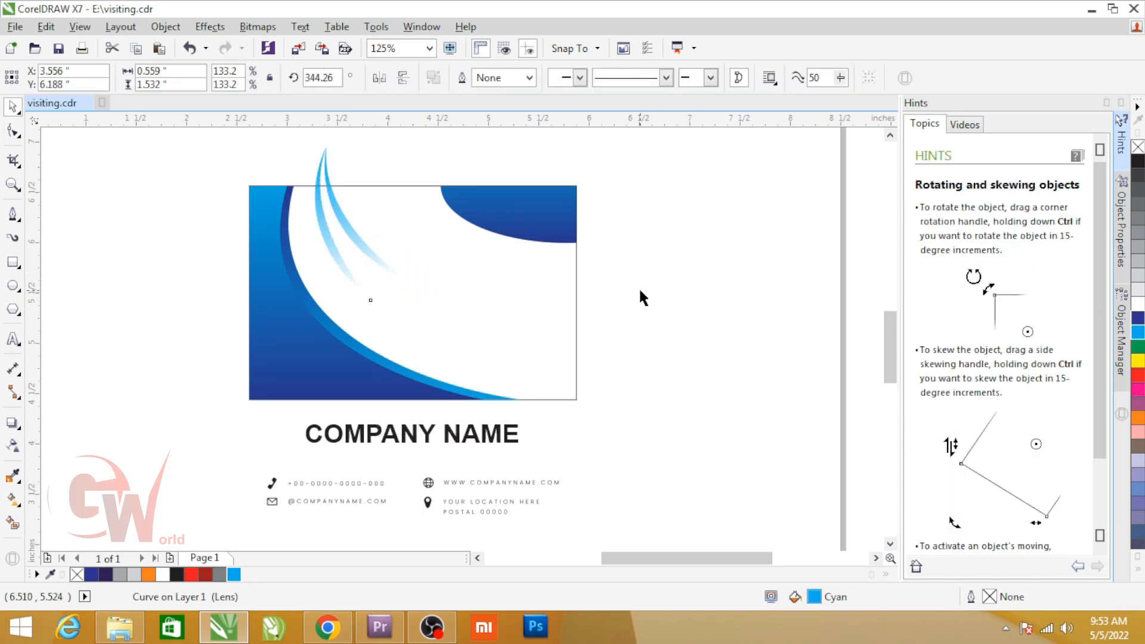
Reapply linear transparency across both crescents together, fading diagonally toward their lower tips
{"action": "left_click", "coordinate": [638, 309]}
{"action": "left_click", "coordinate": [332, 219]}
{"action": "left_click", "coordinate": [329, 237], "text": "shift"}
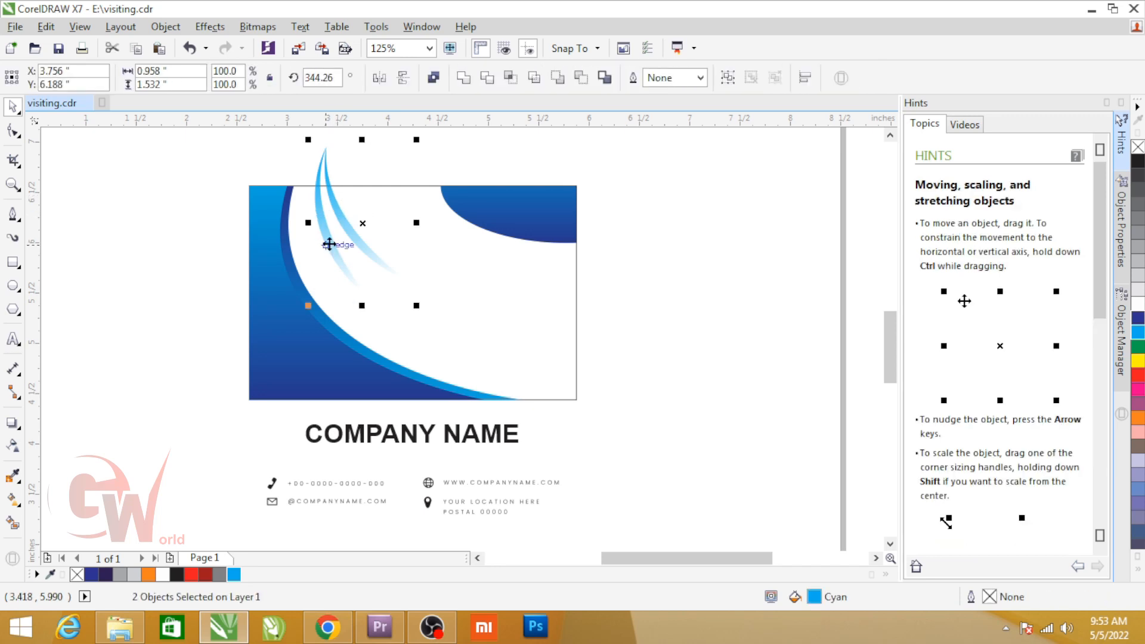
{"action": "left_click", "coordinate": [13, 449]}
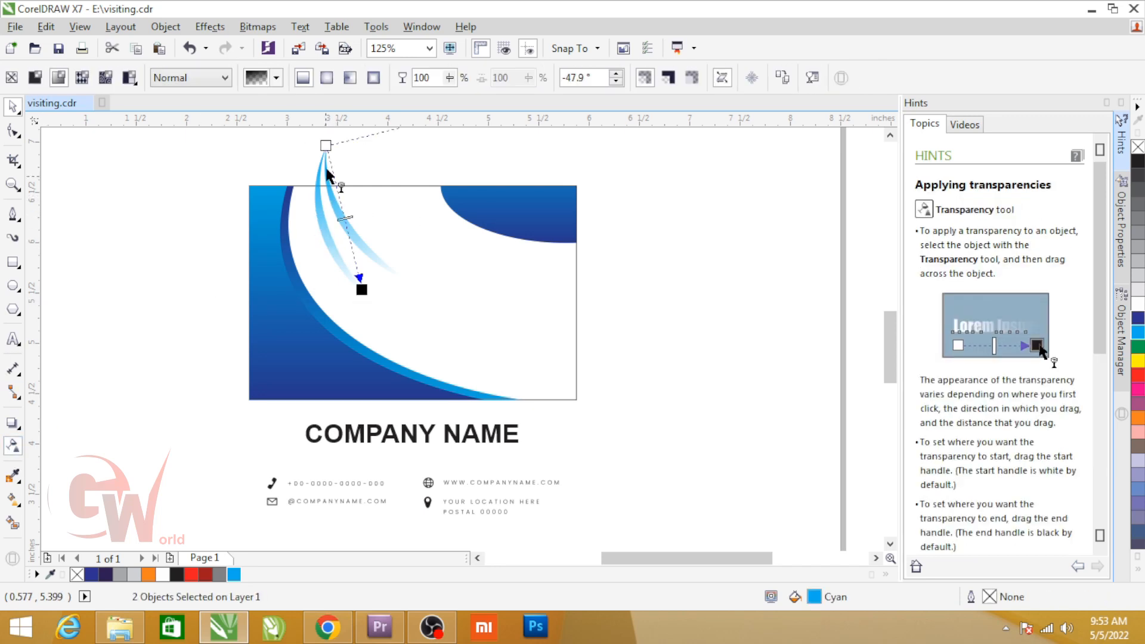
{"action": "left_click_drag", "start_coordinate": [332, 225], "coordinate": [396, 293]}
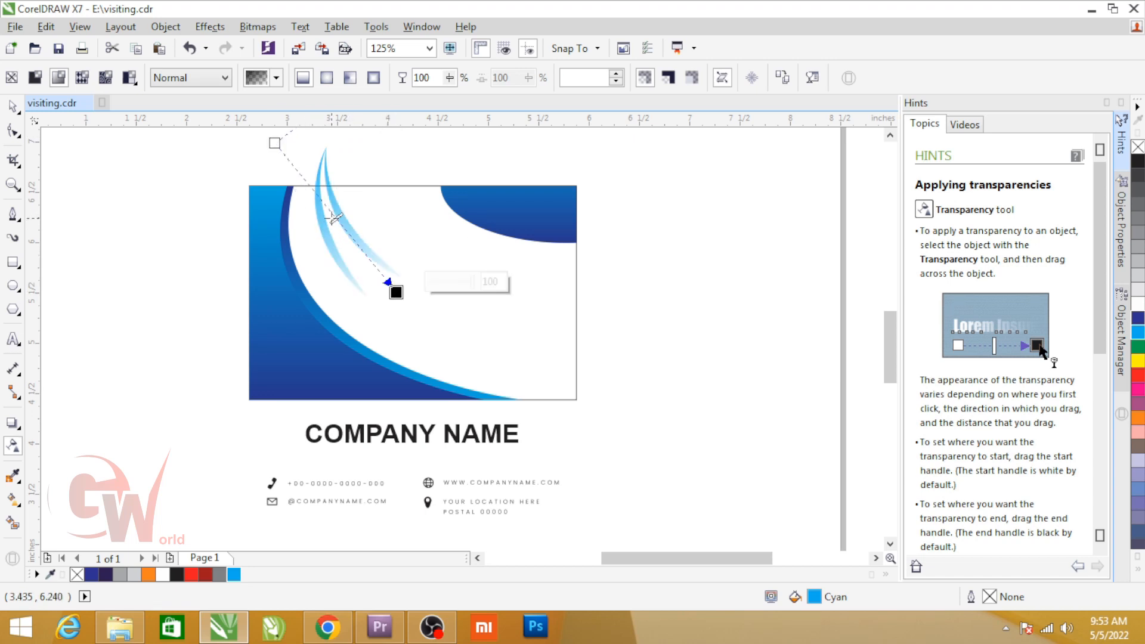
{"action": "key", "text": "space"}
PowerClip both crescents inside the card frame so the parts above its top edge are cropped
{"action": "key", "text": "space"}
{"action": "key", "text": "space"}
{"action": "left_click_drag", "start_coordinate": [373, 154], "coordinate": [287, 176]}
{"action": "left_click", "coordinate": [204, 180]}
{"action": "key", "text": "alt+c"}
{"action": "key", "text": "w"}
{"action": "key", "text": "p"}
{"action": "left_click", "coordinate": [412, 228]}
{"action": "scroll", "coordinate": [338, 162], "scroll_direction": "down", "scroll_amount": 1}
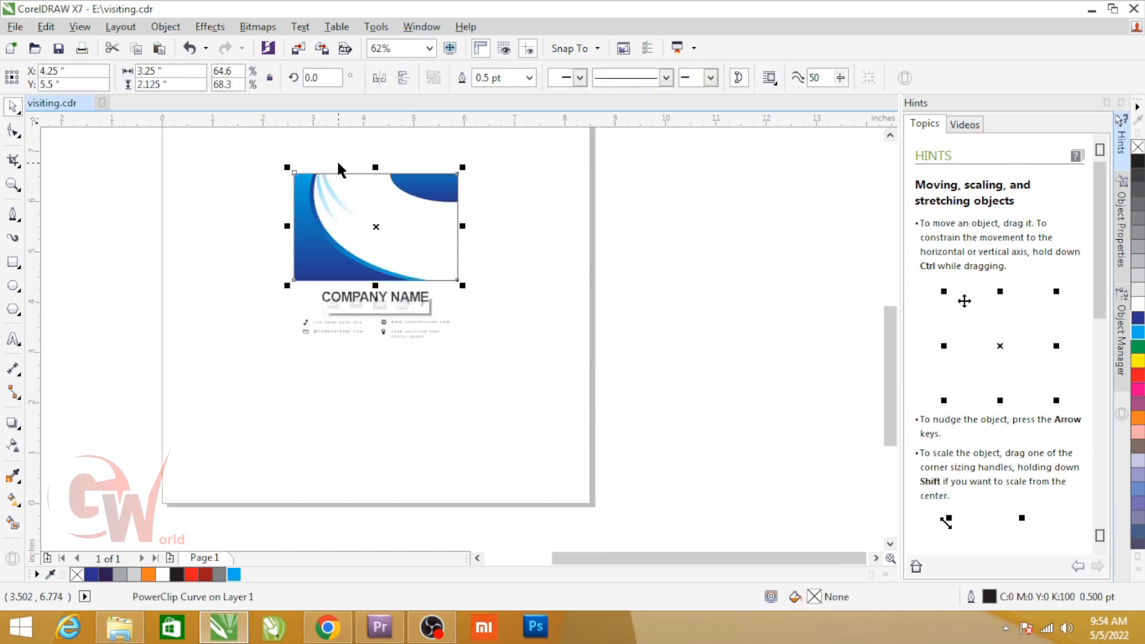
Move the company name onto the card's white area below the upper curved shape and color it dark blue
{"action": "left_click", "coordinate": [526, 283]}
{"action": "scroll", "coordinate": [365, 220], "scroll_direction": "up", "scroll_amount": 1}
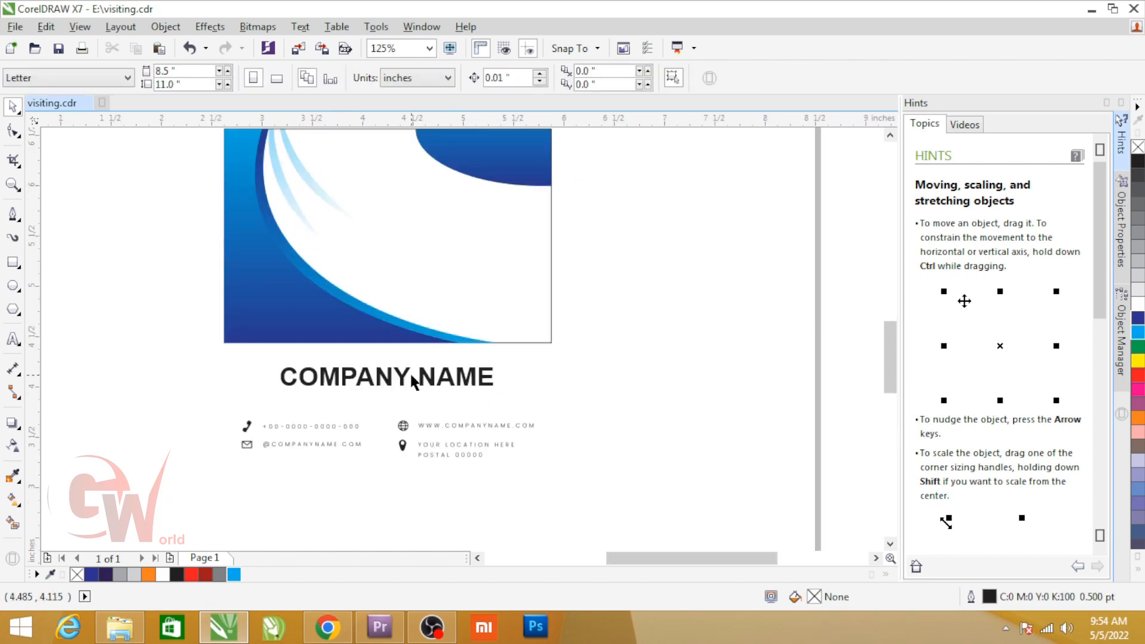
{"action": "left_click_drag", "start_coordinate": [400, 381], "coordinate": [436, 204]}
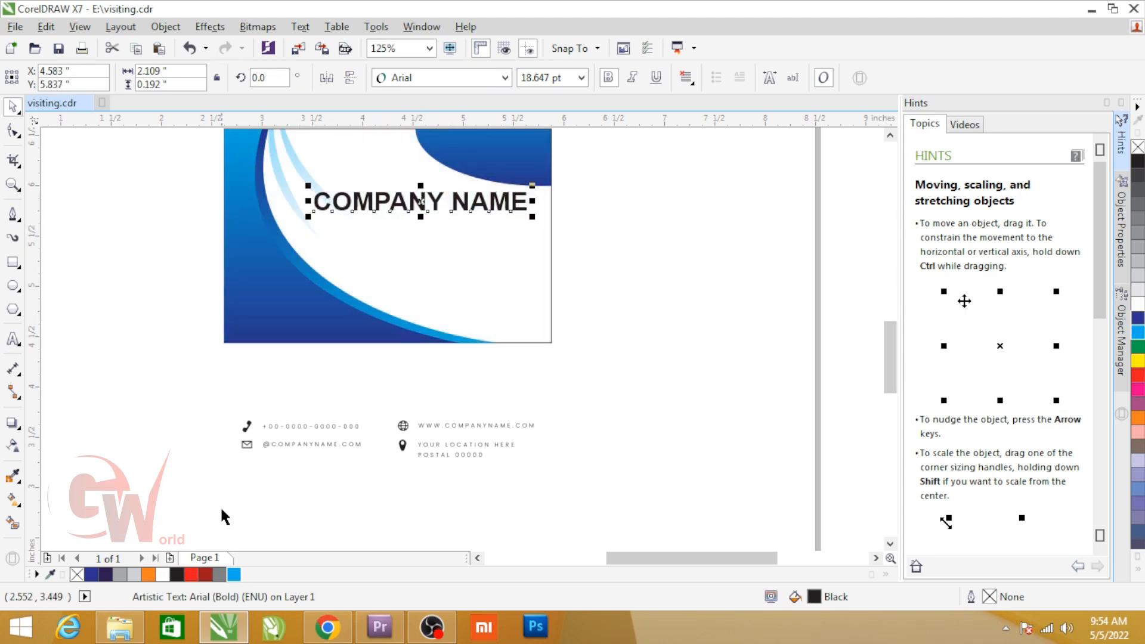
{"action": "left_click", "coordinate": [94, 574]}
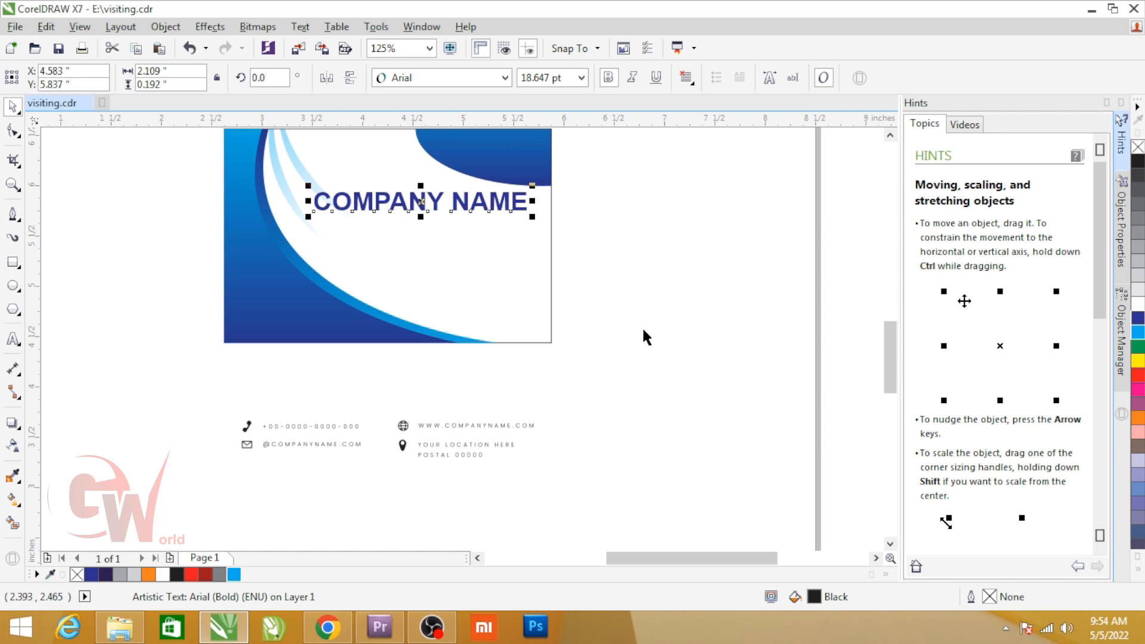
{"action": "left_click", "coordinate": [642, 324]}
Move the whole block of contact details onto the lower part of the card
{"action": "left_click_drag", "start_coordinate": [610, 379], "coordinate": [210, 514]}
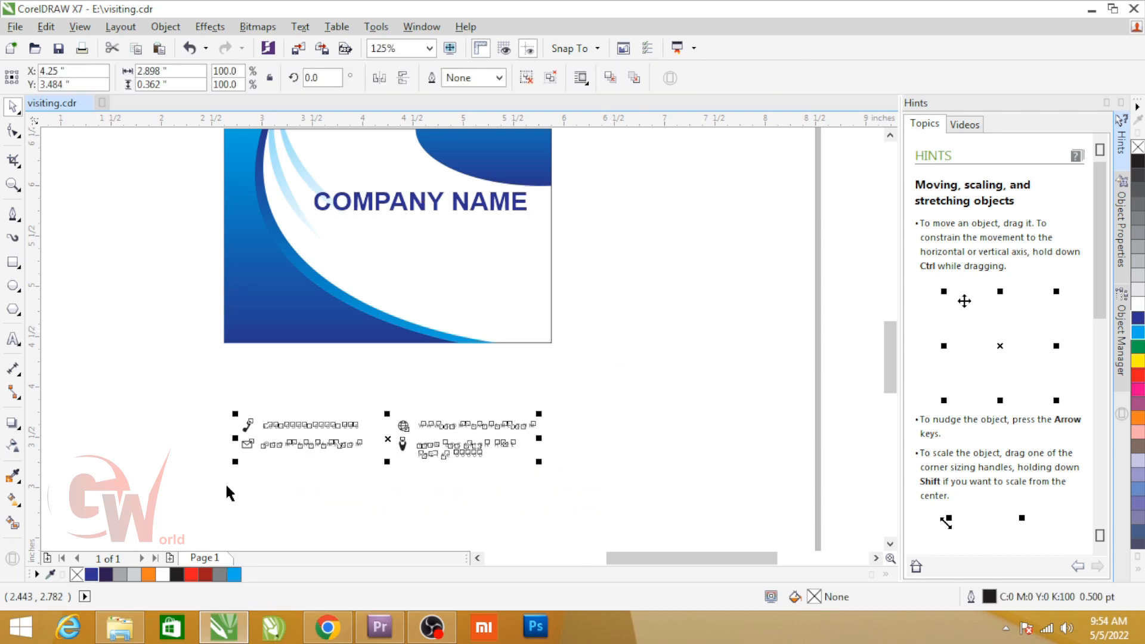
{"action": "left_click_drag", "start_coordinate": [346, 427], "coordinate": [361, 284]}
{"action": "scroll", "coordinate": [369, 265], "scroll_direction": "up", "scroll_amount": 2}
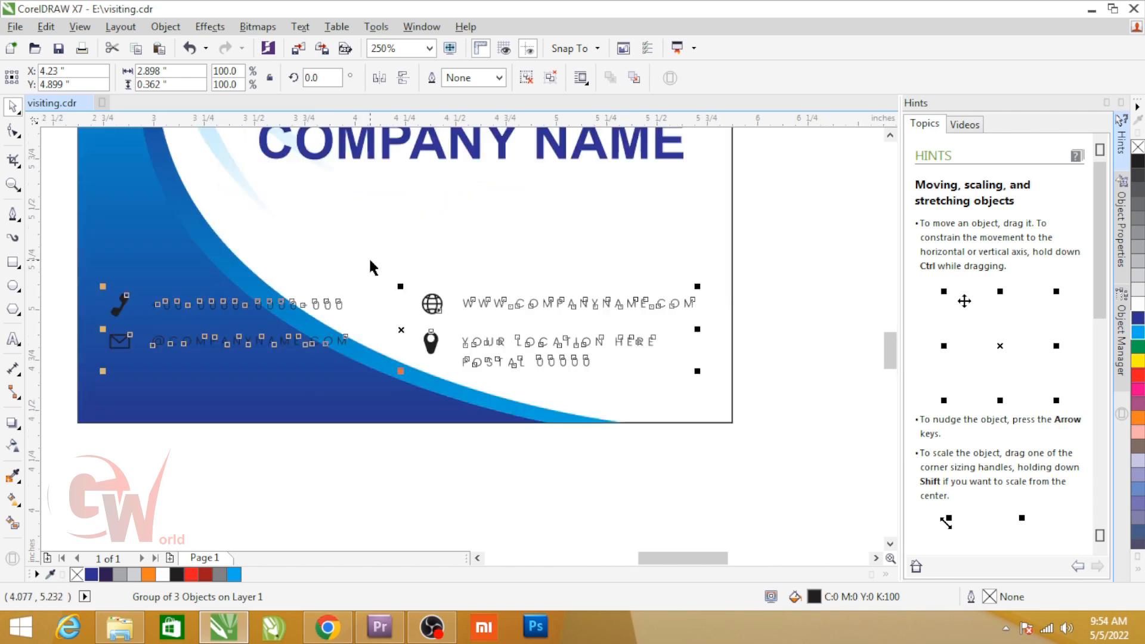
{"action": "left_click", "coordinate": [752, 262]}
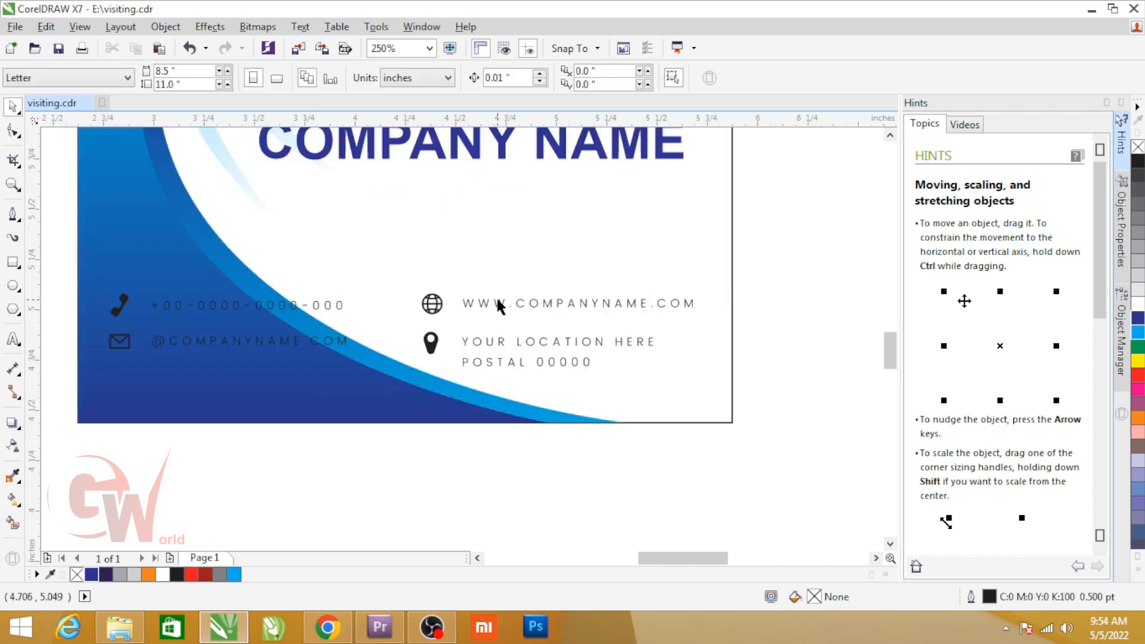
Ungroup the contact details and stack the phone and e-mail lines above the website line in the white area
{"action": "left_click", "coordinate": [497, 302]}
{"action": "left_click", "coordinate": [527, 78]}
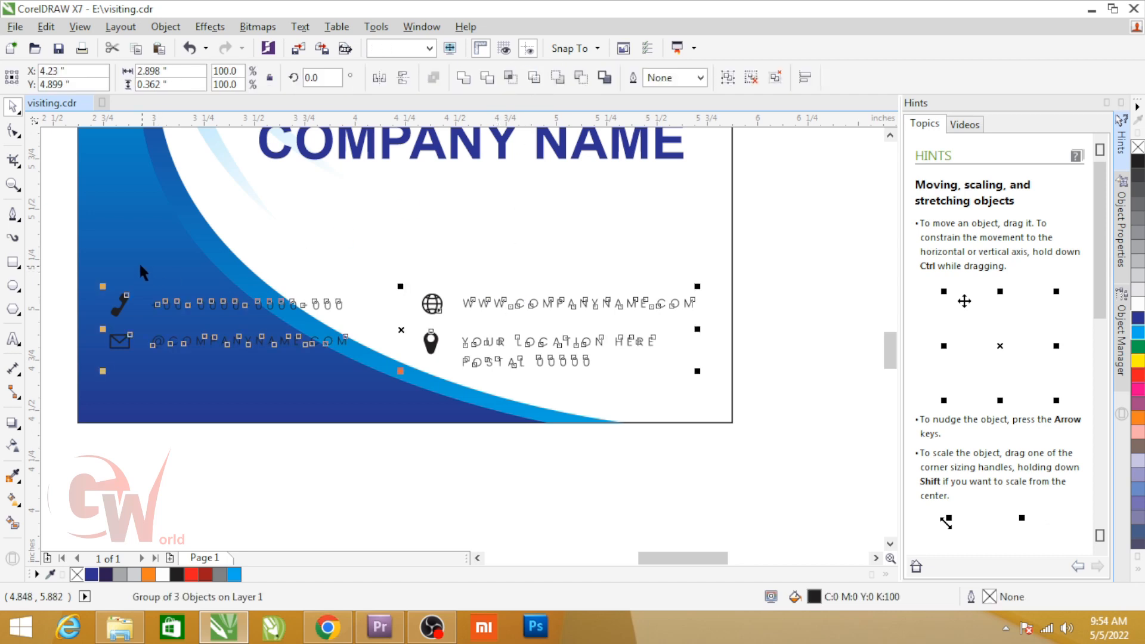
{"action": "left_click_drag", "start_coordinate": [66, 269], "coordinate": [378, 378]}
{"action": "left_click_drag", "start_coordinate": [247, 345], "coordinate": [560, 264]}
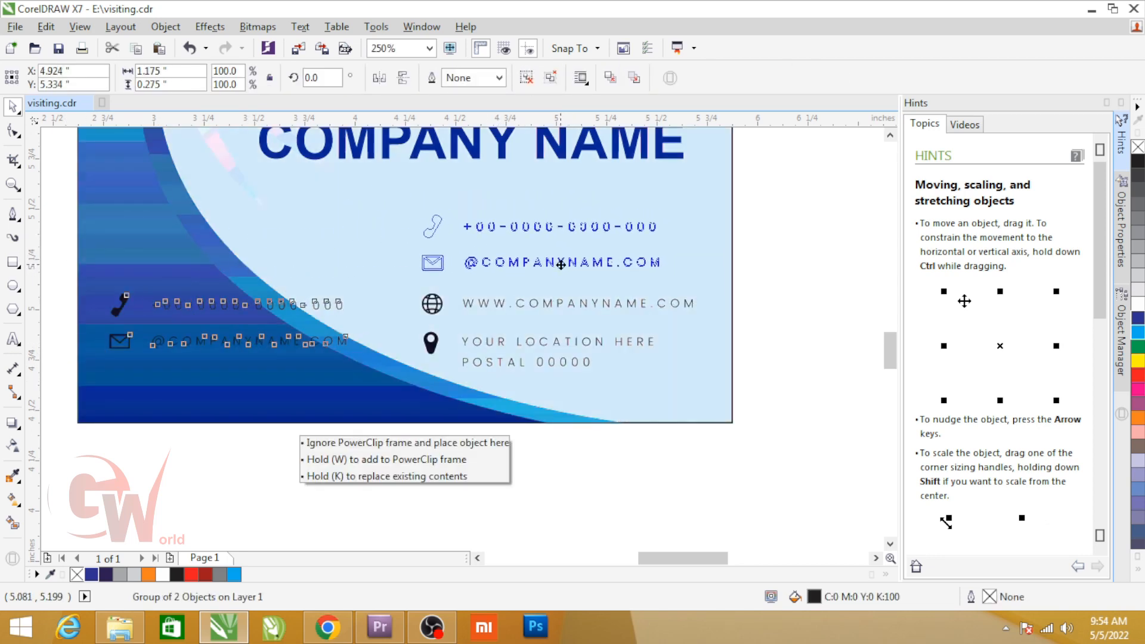
{"action": "left_click", "coordinate": [441, 305], "text": "shift"}
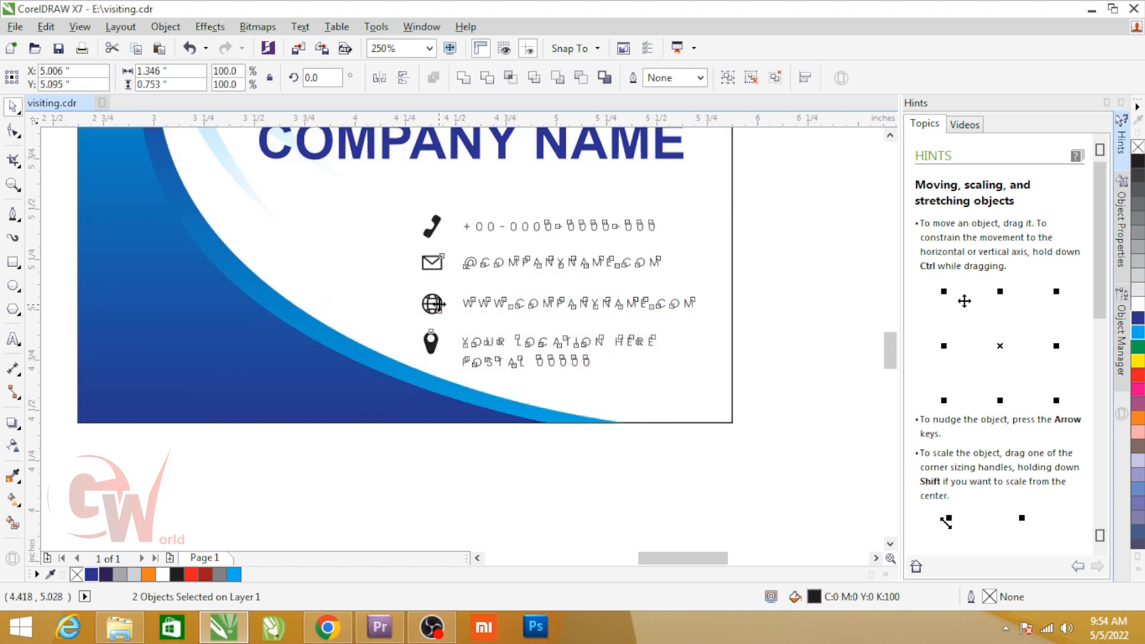
{"action": "left_click", "coordinate": [773, 297]}
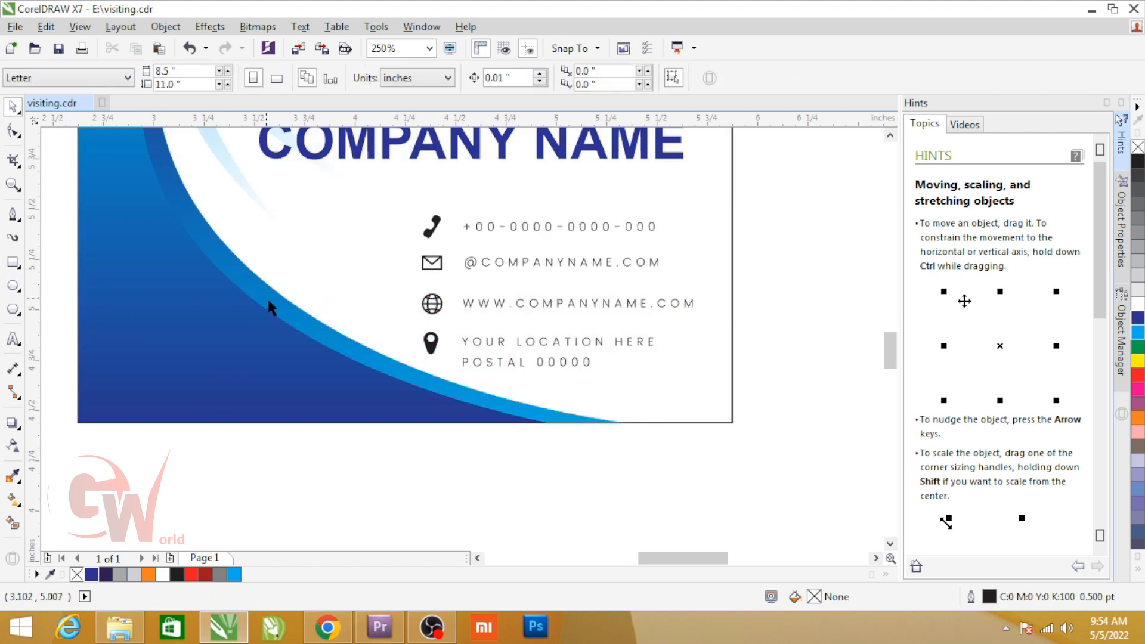
Move the company name slightly lower on the card, closer to the contact details
{"action": "key", "text": "F3"}
{"action": "scroll", "coordinate": [328, 209], "scroll_direction": "up", "scroll_amount": 2}
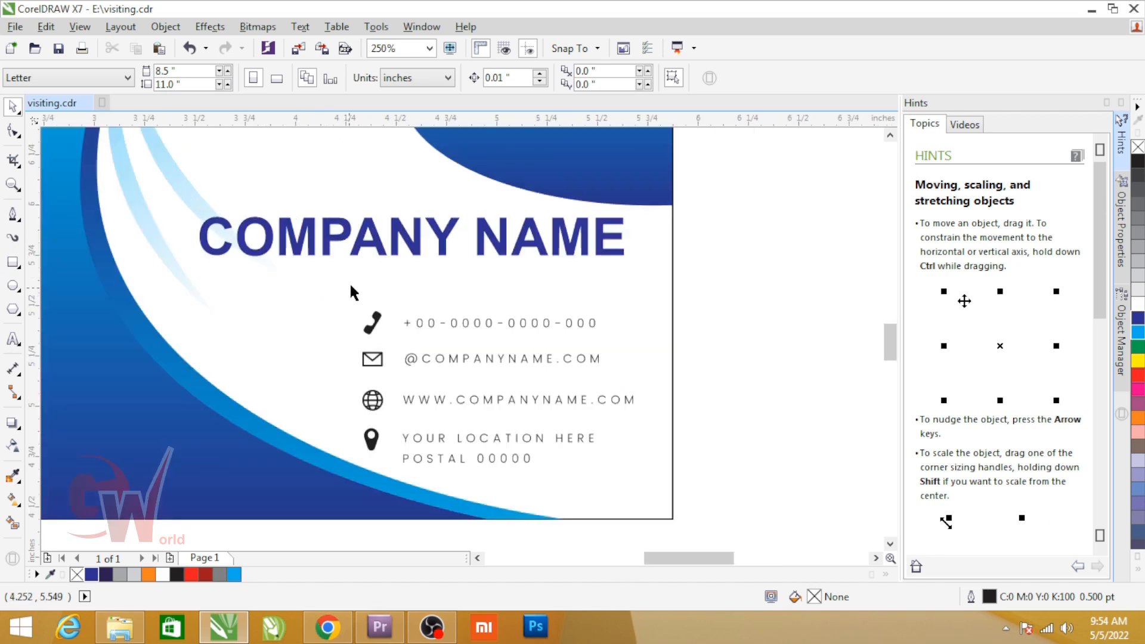
{"action": "left_click_drag", "start_coordinate": [371, 244], "coordinate": [376, 259]}
{"action": "left_click", "coordinate": [742, 313]}
{"action": "scroll", "coordinate": [432, 331], "scroll_direction": "down", "scroll_amount": 2}
{"action": "key", "text": "F2"}
{"action": "left_click_drag", "start_coordinate": [235, 232], "coordinate": [594, 416]}
{"action": "left_click_drag", "start_coordinate": [209, 190], "coordinate": [685, 507]}
{"action": "key", "text": "shift+F2"}
{"action": "left_click", "coordinate": [787, 269]}
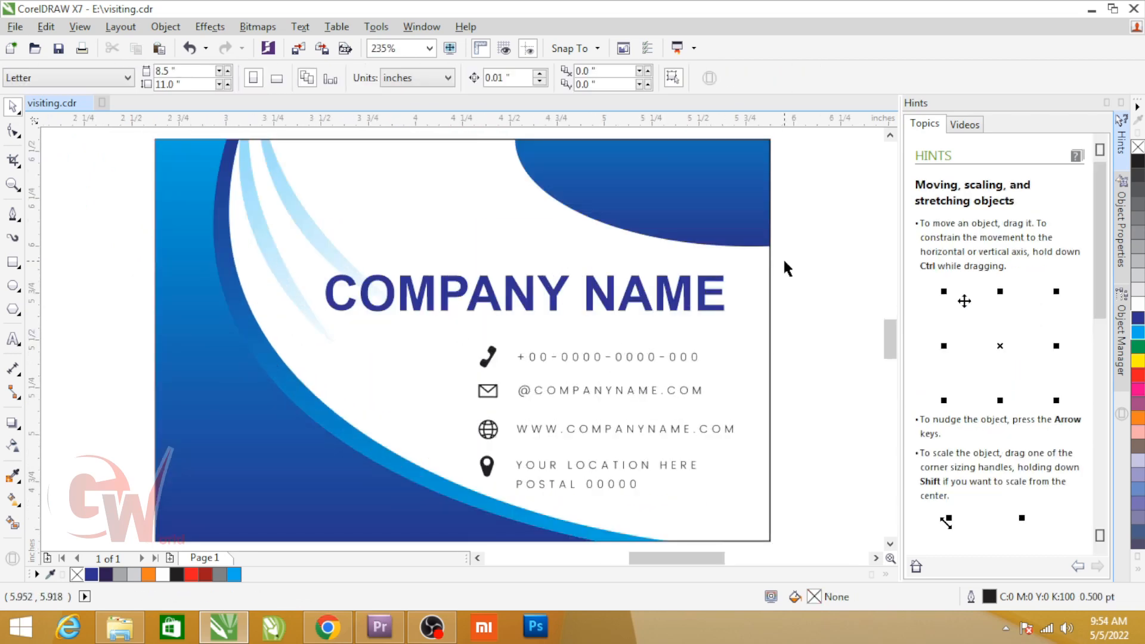